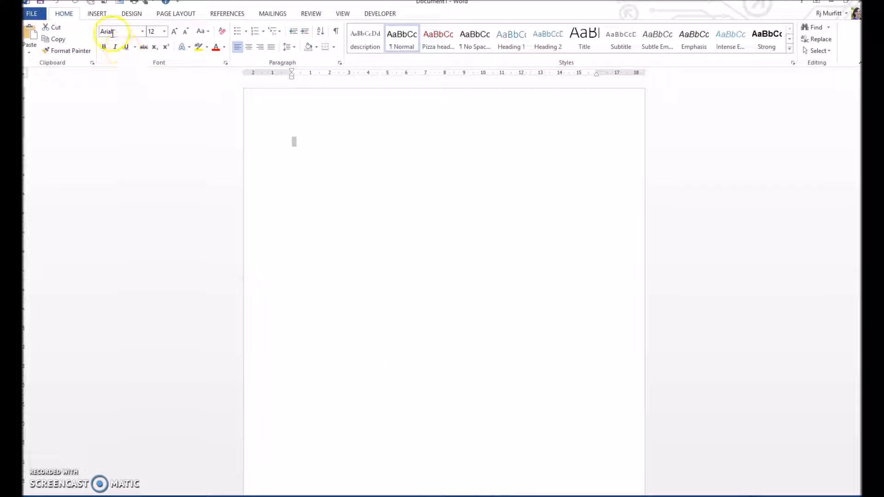
- Enter the heading LEAVE REQUEST FORM at the start of the blank document
{"action": "left_click", "coordinate": [179, 15]}
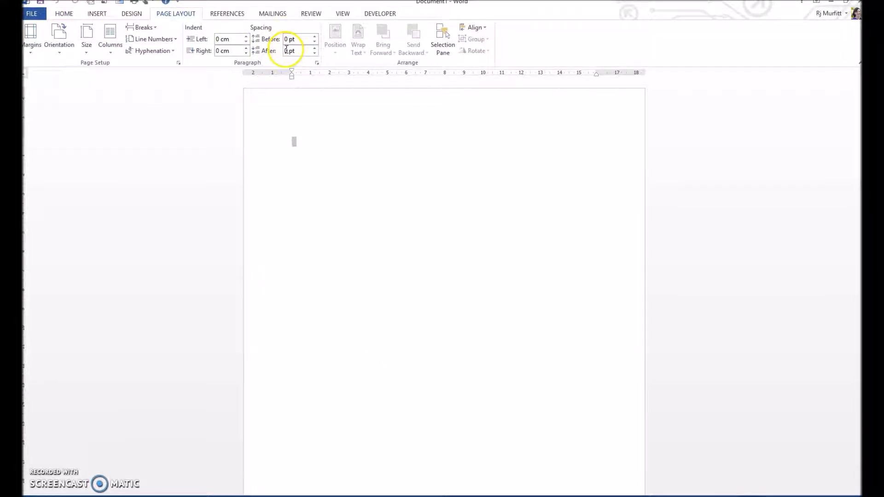
{"action": "left_click", "coordinate": [64, 14]}
{"action": "left_click", "coordinate": [295, 140]}
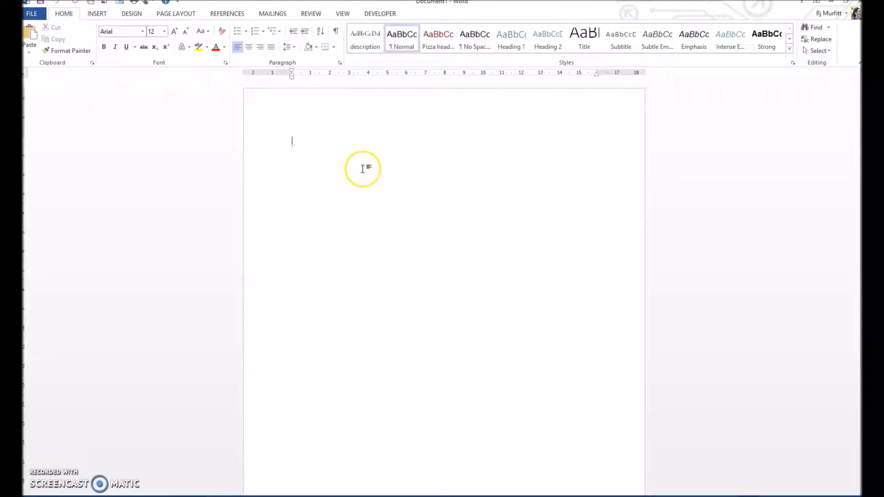
{"action": "type", "text": "LEAVE REQUEST FORM"}
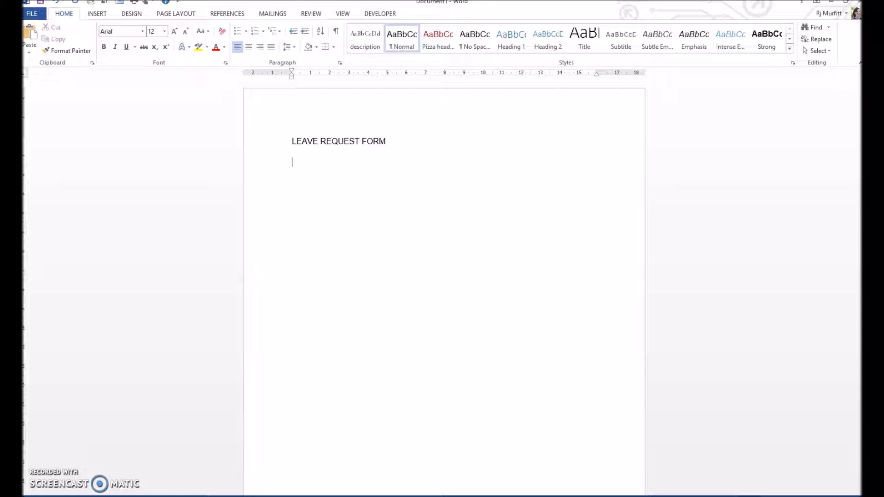
- Insert a table with two columns and four rows below the heading
{"action": "left_click", "coordinate": [99, 13]}
{"action": "left_click", "coordinate": [101, 53]}
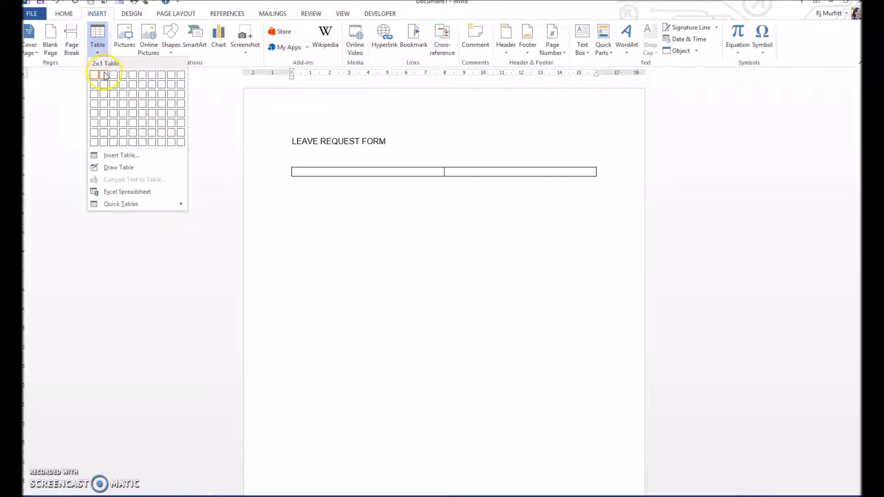
{"action": "left_click", "coordinate": [105, 105]}
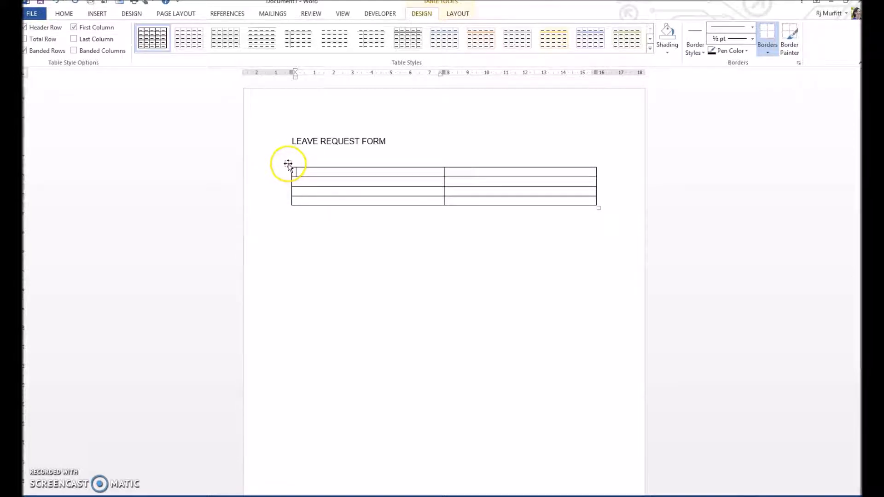
- Set the default top and bottom cell margins of the whole table to 0.15 cm
{"action": "left_click", "coordinate": [287, 164]}
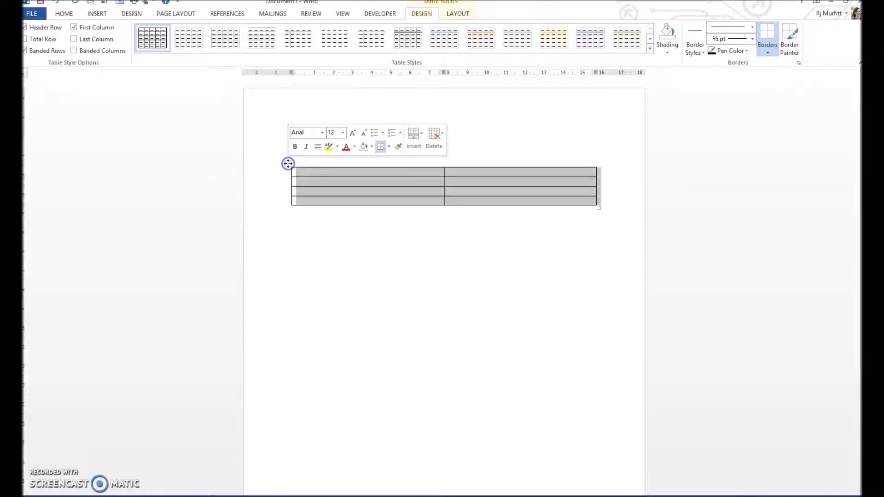
{"action": "left_click", "coordinate": [451, 14]}
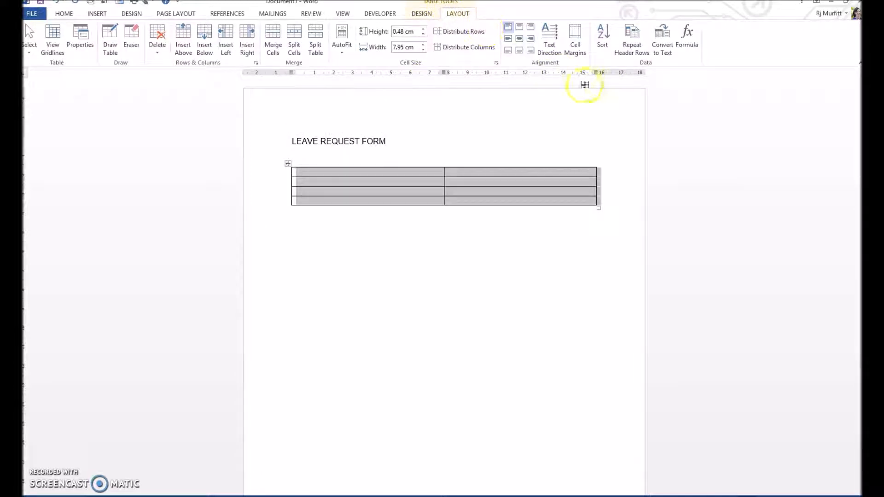
{"action": "left_click", "coordinate": [574, 55]}
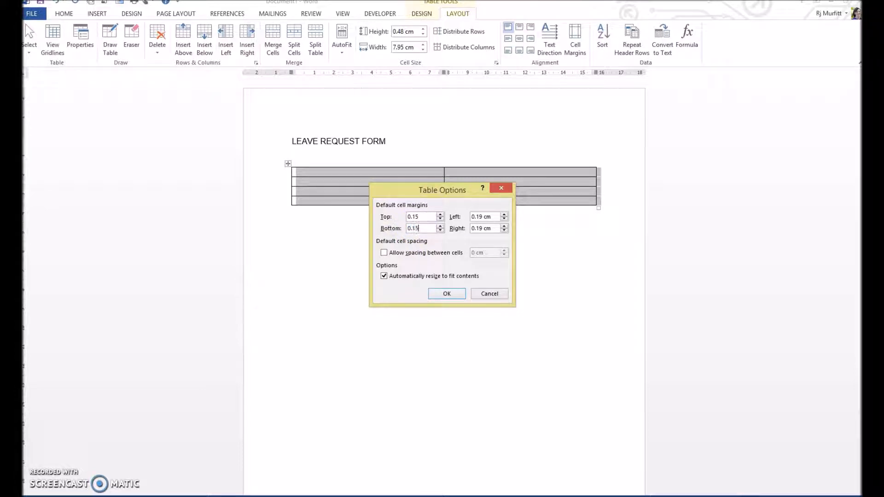
{"action": "left_click", "coordinate": [446, 293]}
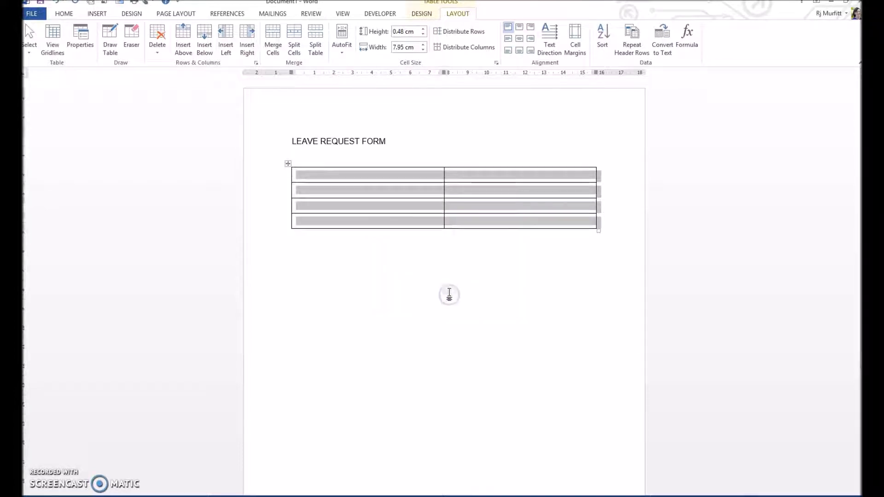
- Fill the table's first column with the labels Name:, Position:, Department: and Manager:
{"action": "left_click", "coordinate": [305, 175]}
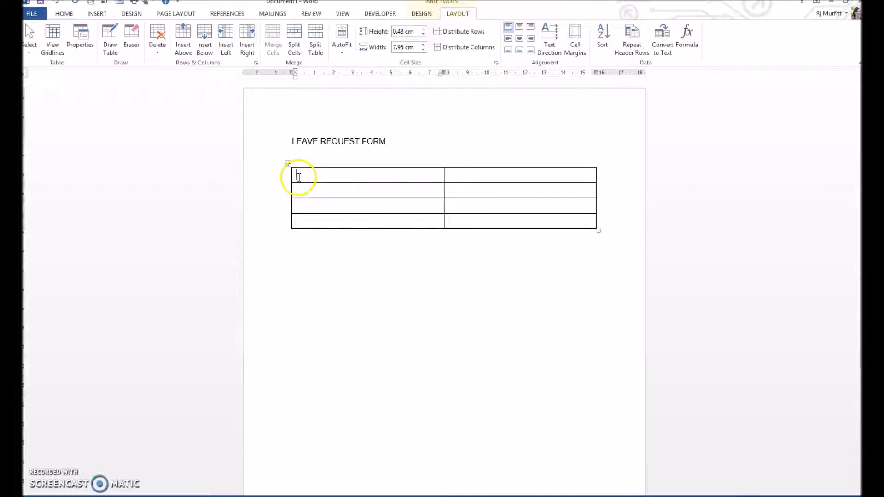
{"action": "type", "text": "Name:"}
{"action": "left_click", "coordinate": [300, 192]}
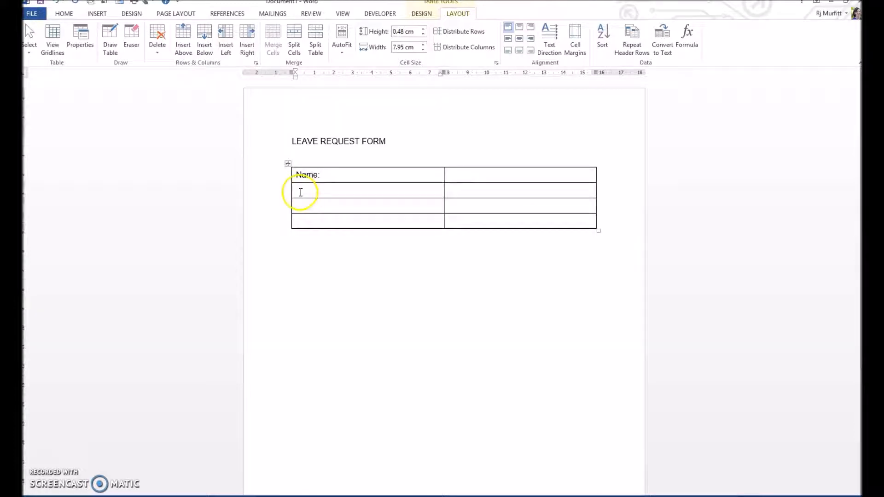
{"action": "type", "text": "Position:"}
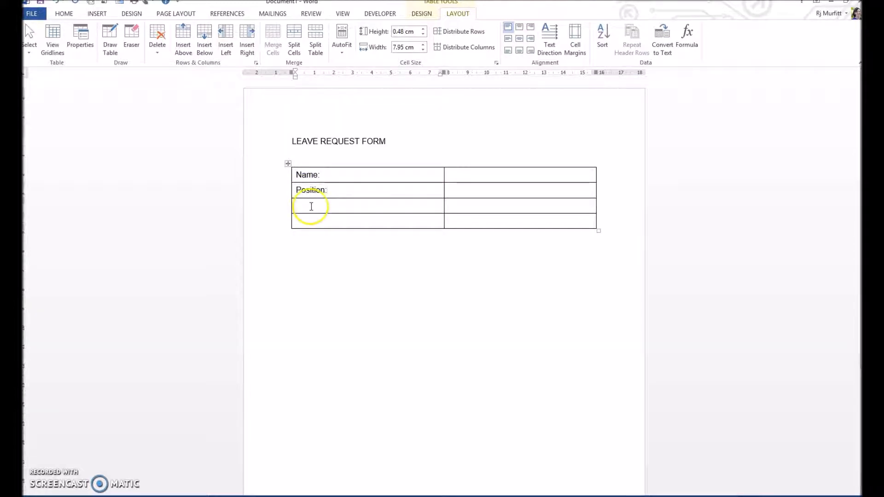
{"action": "left_click", "coordinate": [311, 206]}
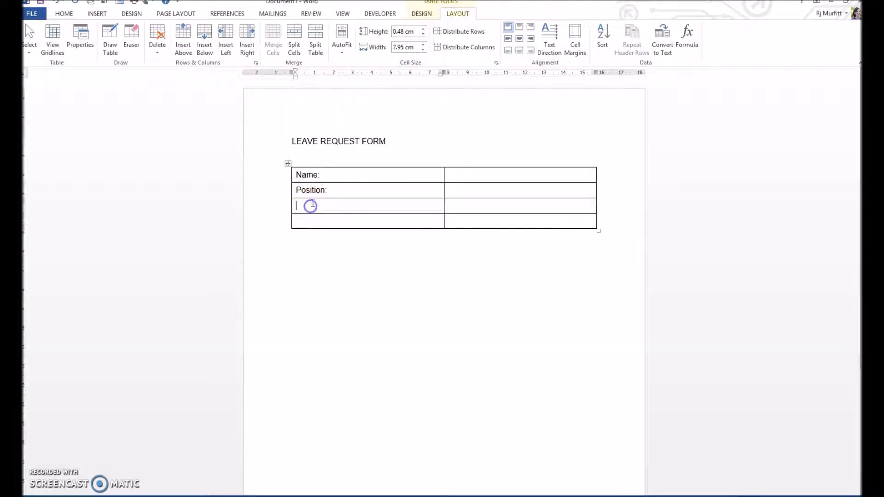
{"action": "type", "text": "Department:"}
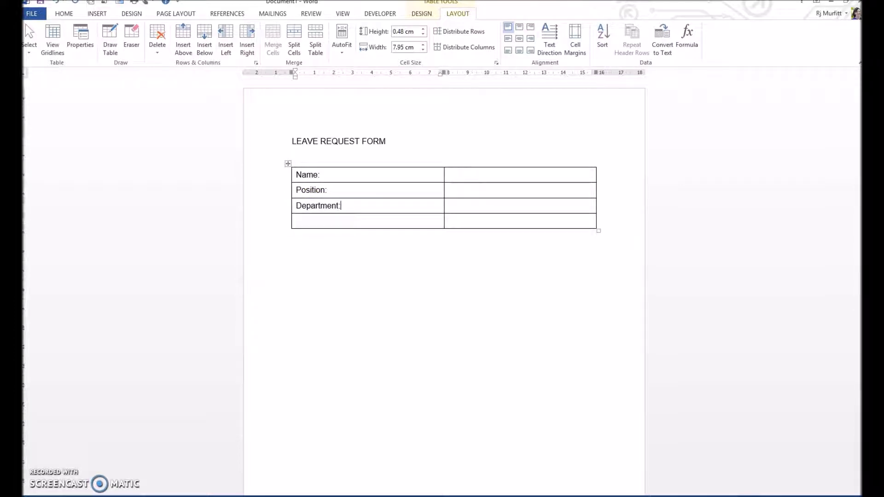
{"action": "left_click", "coordinate": [323, 221]}
{"action": "type", "text": "Manager:"}
- Make all four labels in the table's first column bold
{"action": "left_click_drag", "start_coordinate": [335, 223], "coordinate": [295, 174]}
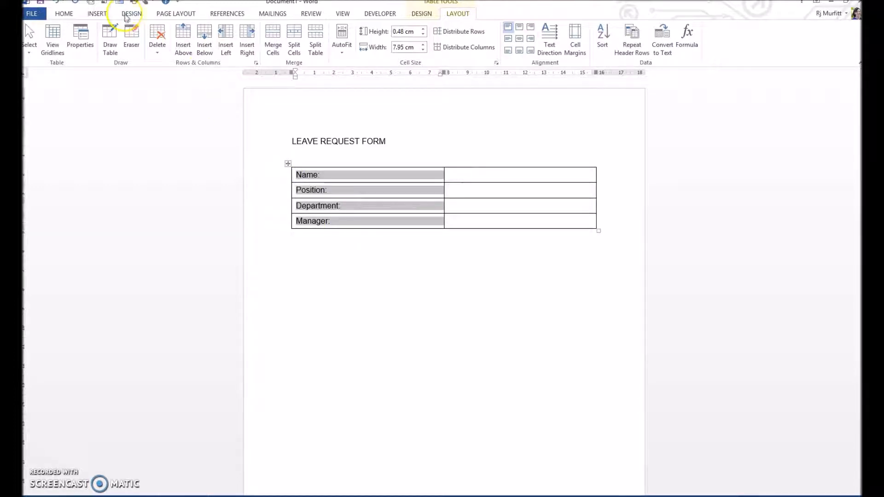
{"action": "left_click", "coordinate": [64, 13]}
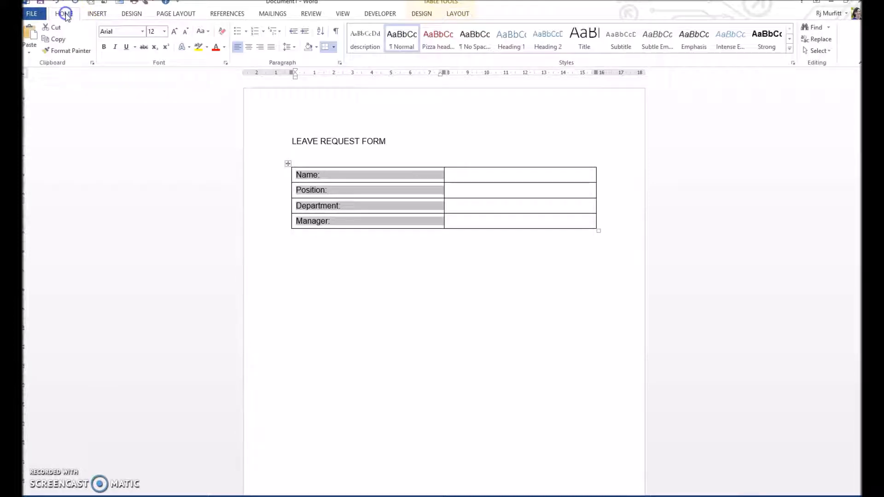
{"action": "left_click", "coordinate": [104, 47]}
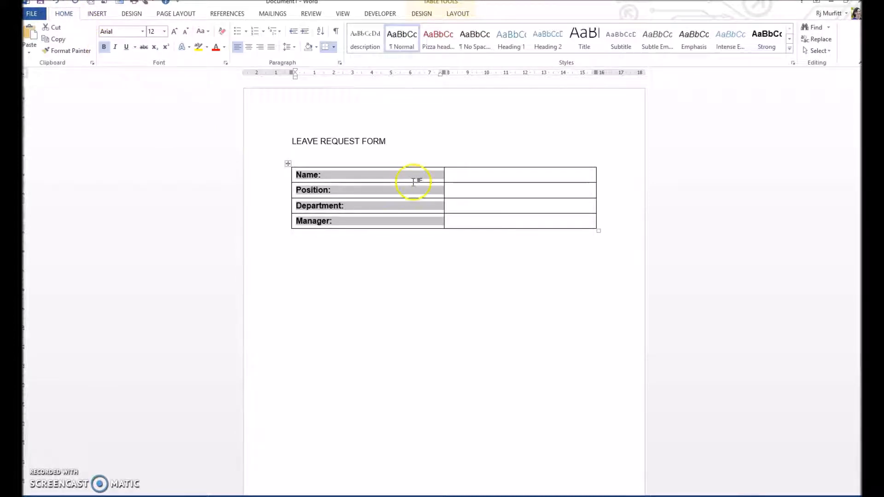
- Narrow the table's label column to about 4 cm, widening the answer column, and place the cursor in the cell beside Name
{"action": "left_click", "coordinate": [456, 191]}
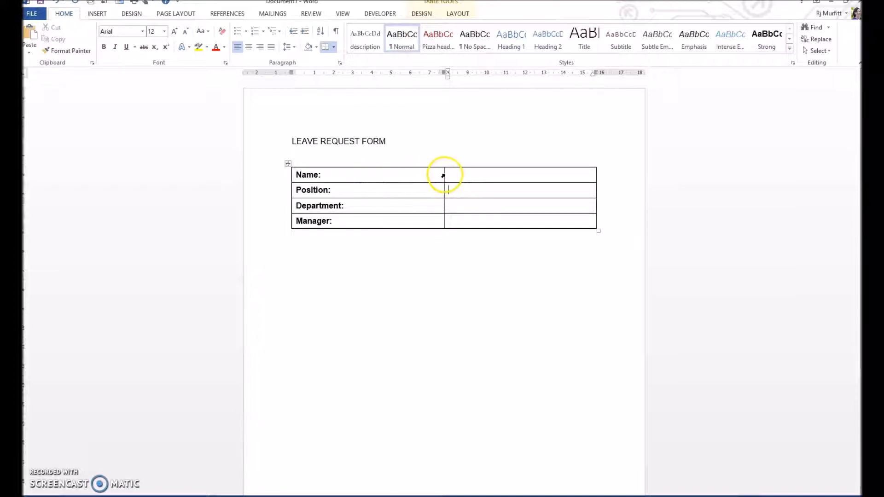
{"action": "left_click_drag", "start_coordinate": [444, 174], "coordinate": [367, 174]}
{"action": "left_click", "coordinate": [381, 172]}
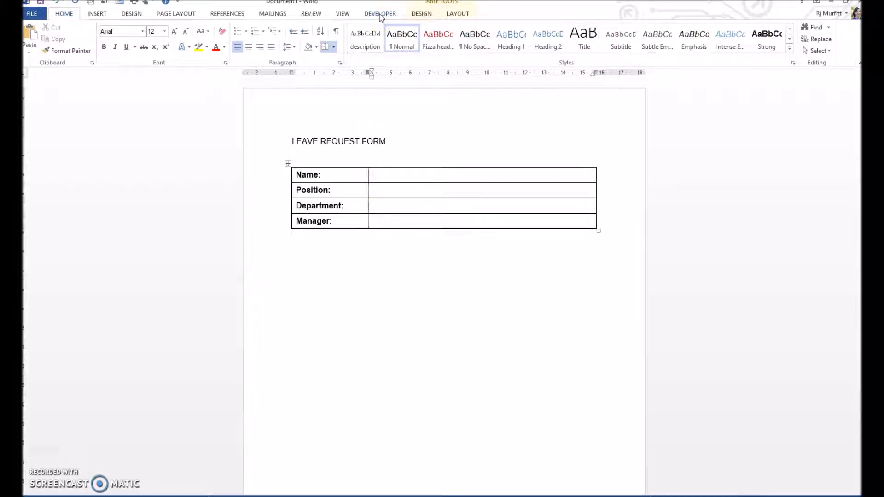
- Check in the ribbon customization options that the Developer tab is enabled
{"action": "left_click", "coordinate": [32, 13]}
{"action": "left_click", "coordinate": [41, 242]}
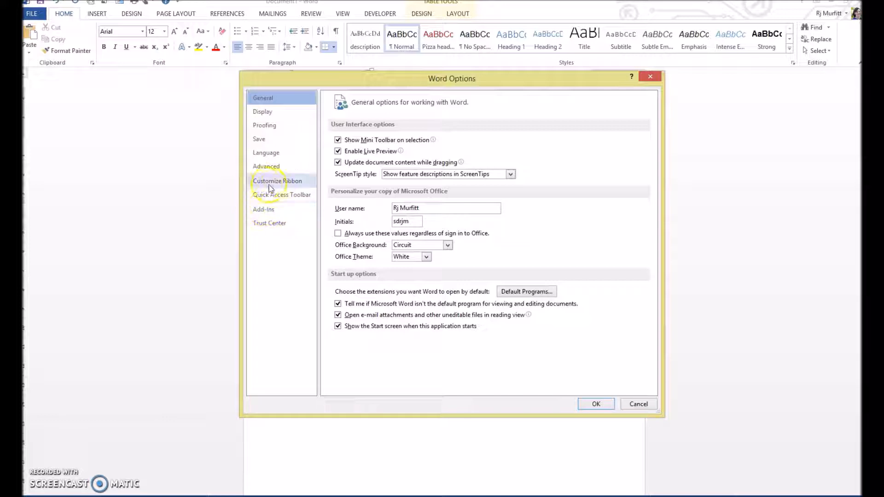
{"action": "left_click", "coordinate": [287, 183]}
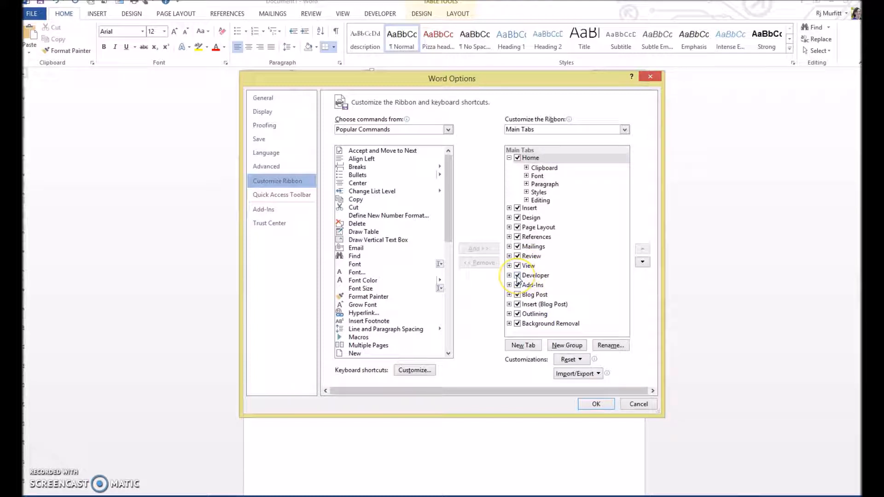
{"action": "left_click", "coordinate": [596, 404]}
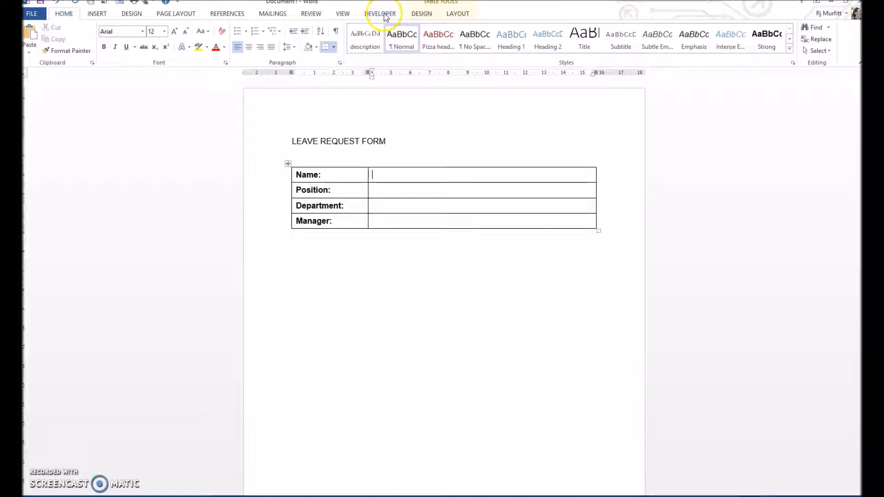
- Insert legacy text form fields in the table cells beside Name, Position and Manager
{"action": "left_click", "coordinate": [381, 14]}
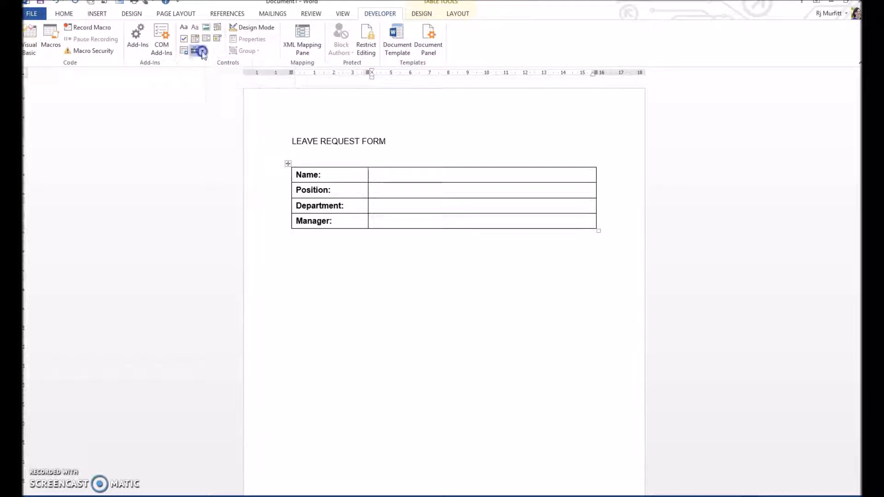
{"action": "left_click", "coordinate": [196, 52]}
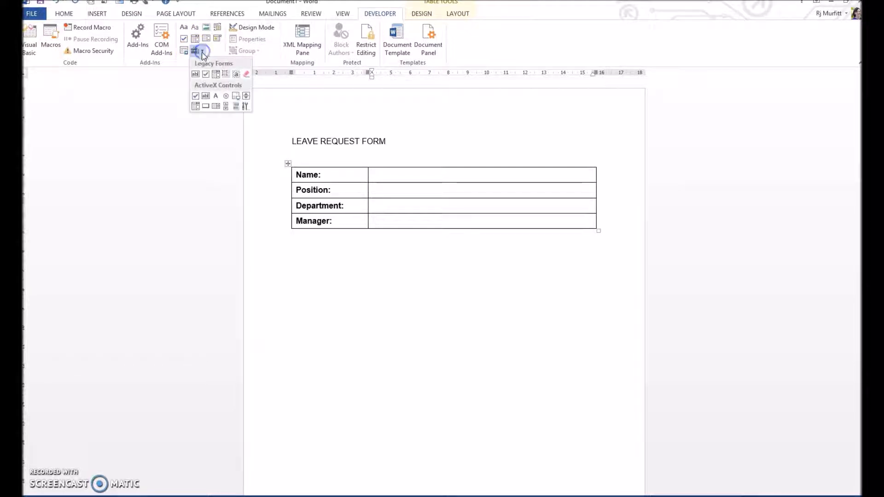
{"action": "left_click", "coordinate": [195, 75]}
{"action": "left_click", "coordinate": [375, 191]}
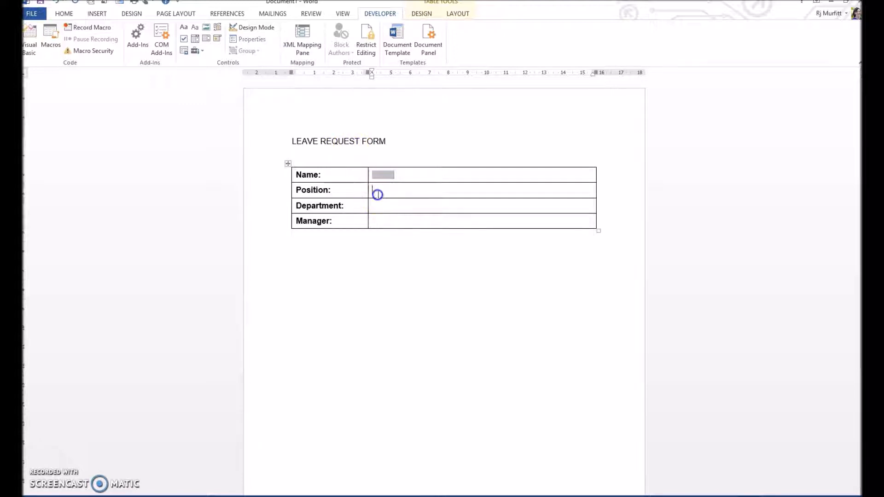
{"action": "left_click", "coordinate": [196, 52]}
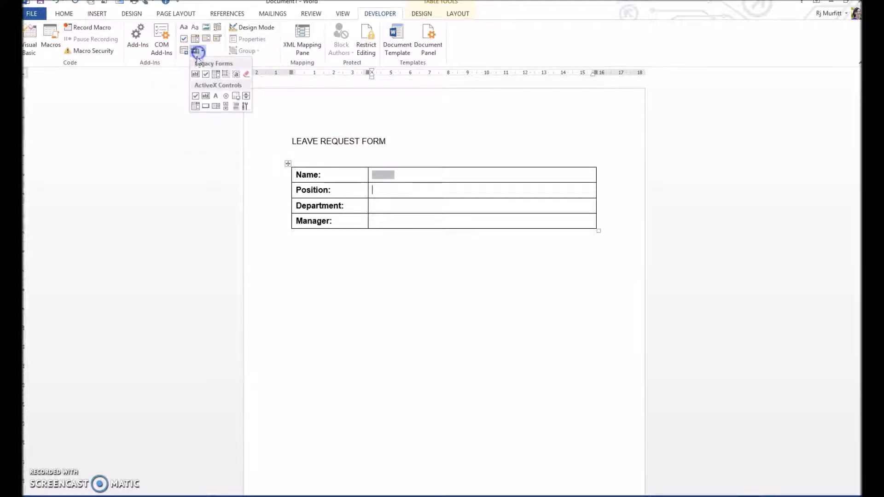
{"action": "left_click", "coordinate": [195, 75]}
{"action": "left_click", "coordinate": [380, 222]}
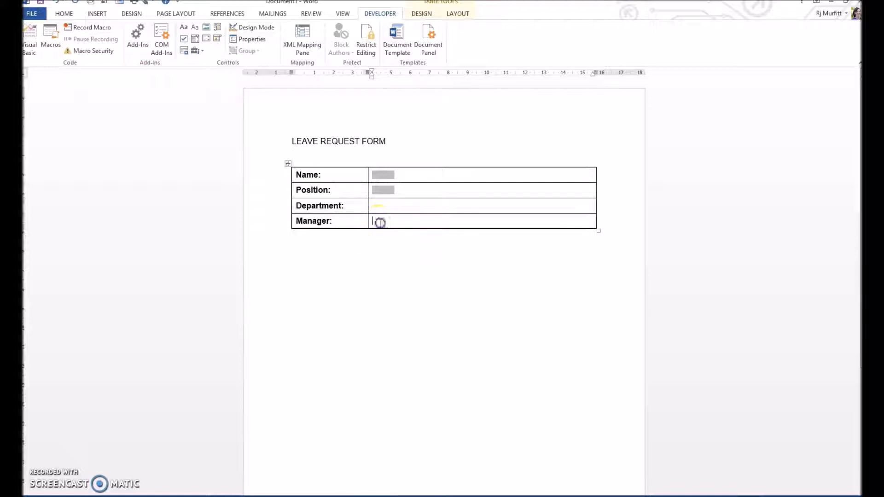
{"action": "left_click", "coordinate": [196, 50]}
{"action": "left_click", "coordinate": [195, 74]}
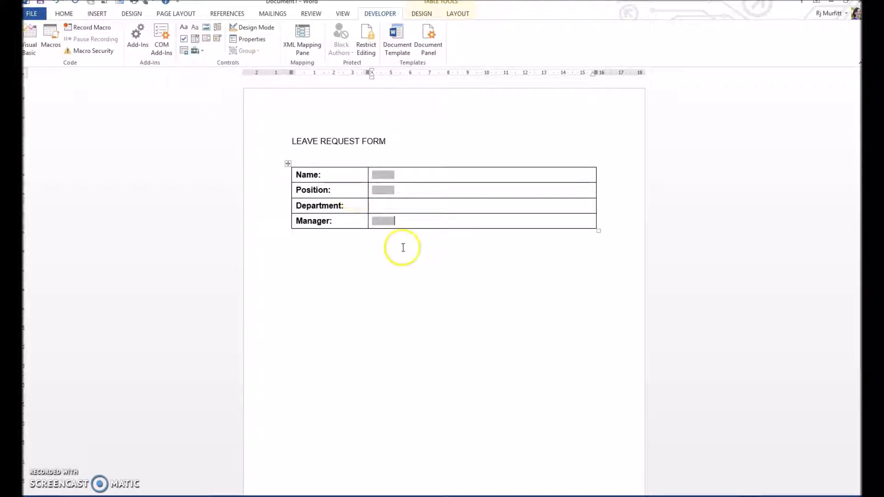
- Add the label "Leave type:" below the table and advance to a new left tab stop at about 4.25 cm
{"action": "left_click", "coordinate": [304, 238]}
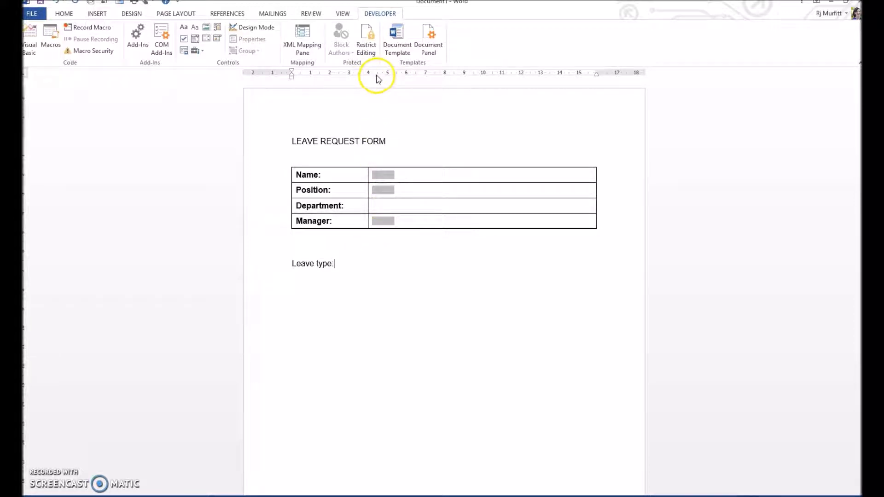
{"action": "left_click", "coordinate": [343, 13]}
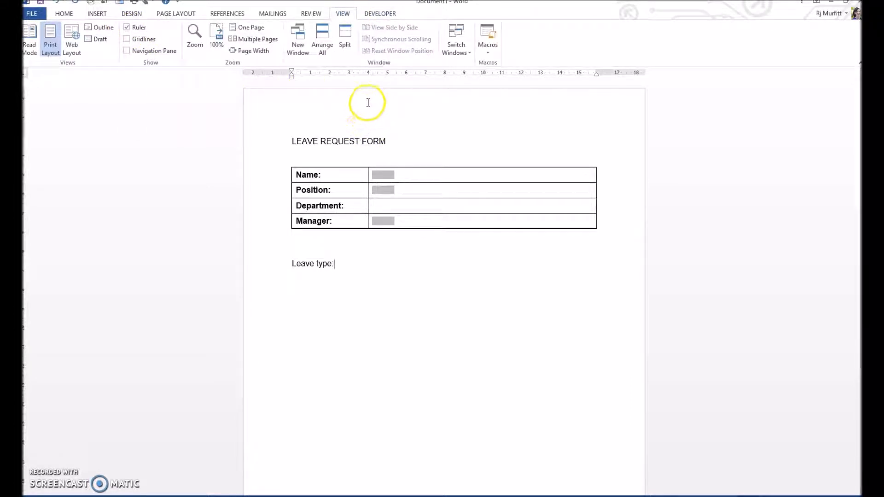
{"action": "left_click", "coordinate": [373, 75]}
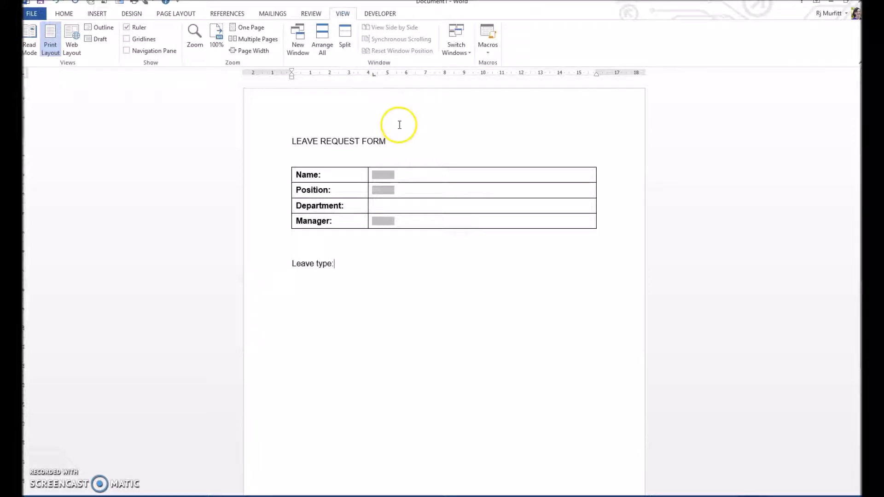
{"action": "key", "text": "Tab"}
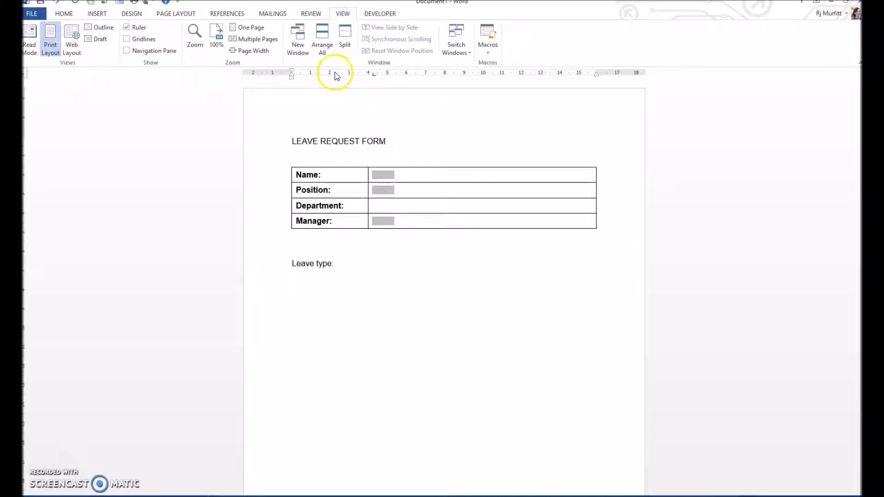
- Insert a combo box content control beside the "Leave type:" label and set its title to "Leave type"
{"action": "left_click", "coordinate": [388, 13]}
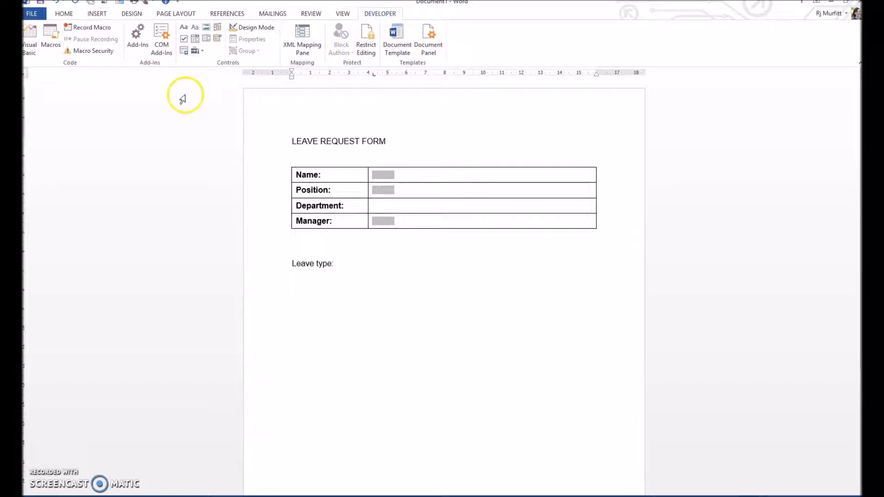
{"action": "left_click", "coordinate": [196, 44]}
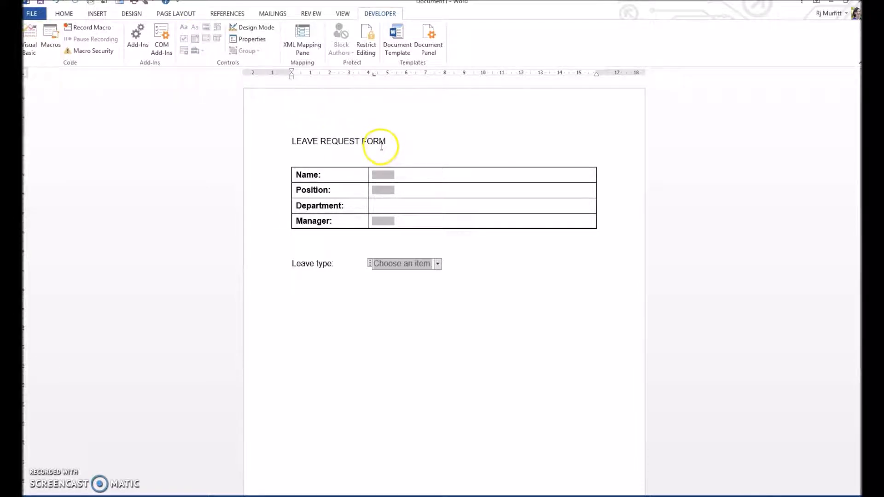
{"action": "left_click", "coordinate": [259, 43]}
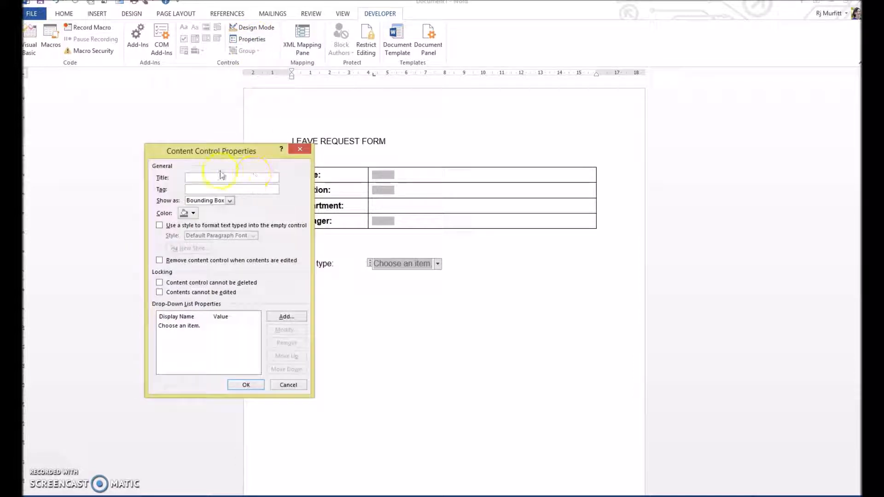
{"action": "left_click", "coordinate": [191, 177]}
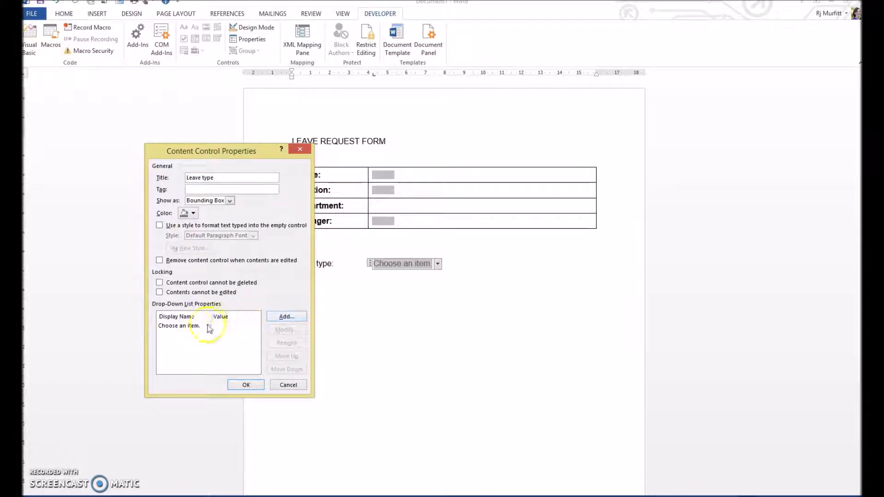
- Add "Annual Leave" and "Sick Leave" as choices in the leave type control's list
{"action": "left_click", "coordinate": [285, 316]}
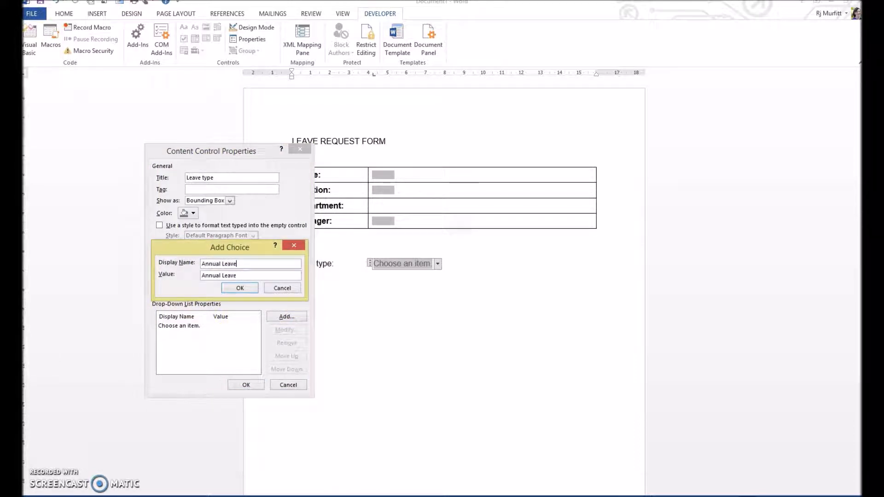
{"action": "left_click", "coordinate": [240, 289]}
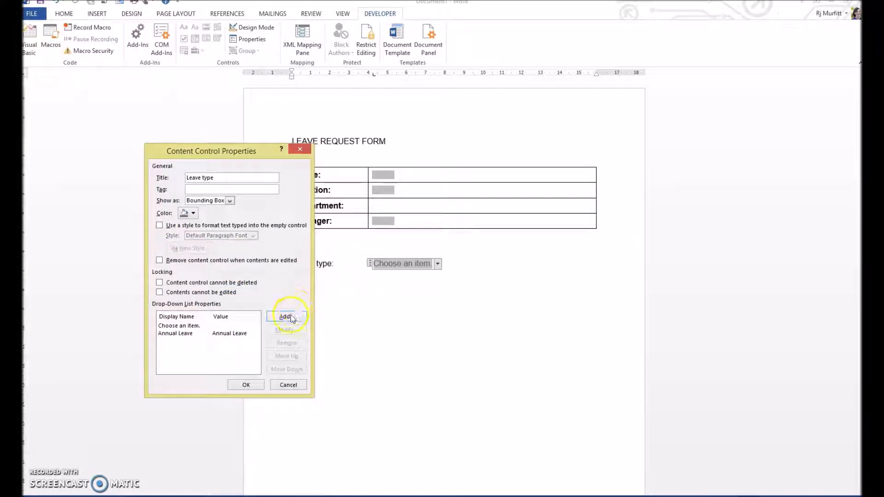
{"action": "left_click", "coordinate": [284, 317]}
{"action": "left_click", "coordinate": [213, 264]}
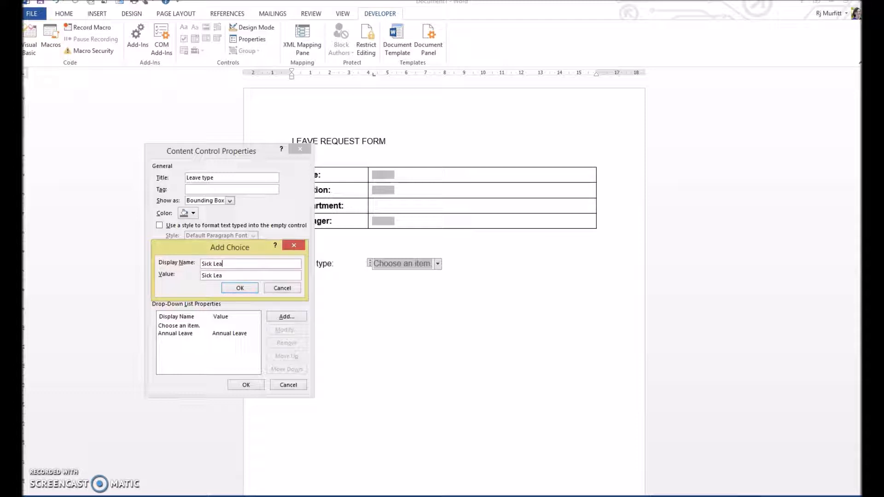
{"action": "type", "text": "Sick Leave"}
{"action": "left_click", "coordinate": [239, 288]}
- Add "Study Leave" and "Bereavement Leave" to the leave type control's choices
{"action": "left_click", "coordinate": [287, 317]}
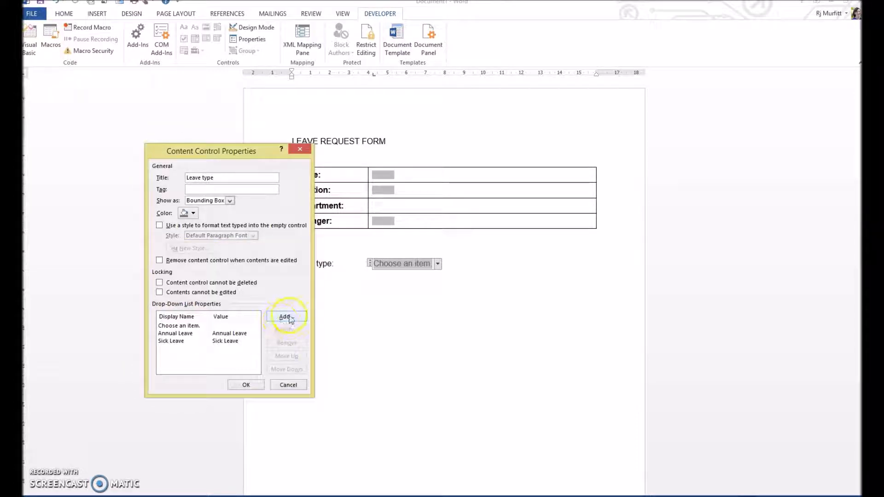
{"action": "left_click", "coordinate": [206, 264]}
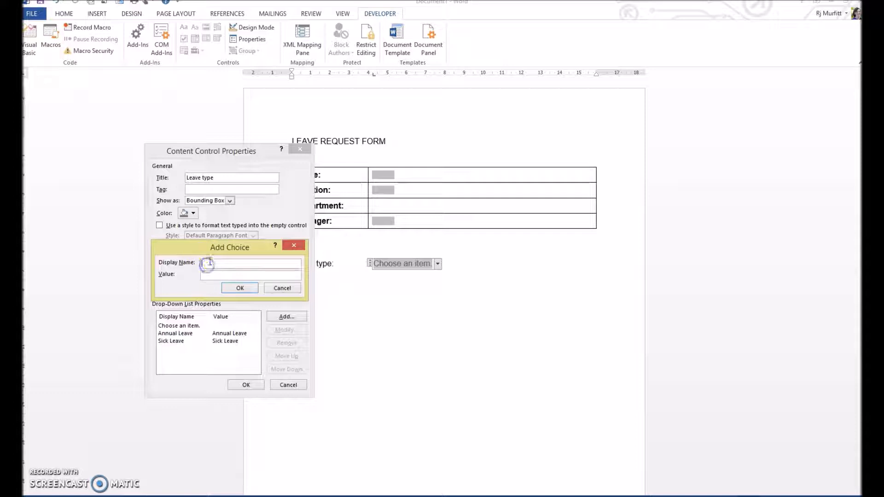
{"action": "type", "text": "Study Lea"}
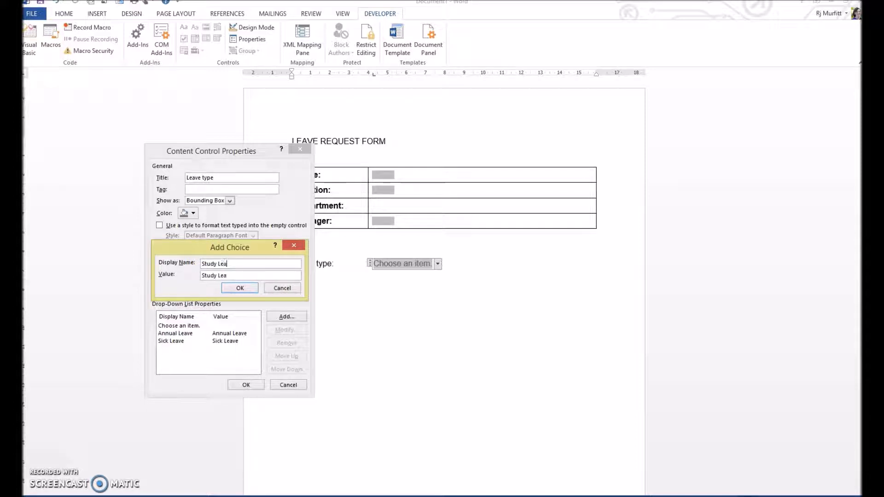
{"action": "left_click", "coordinate": [236, 287]}
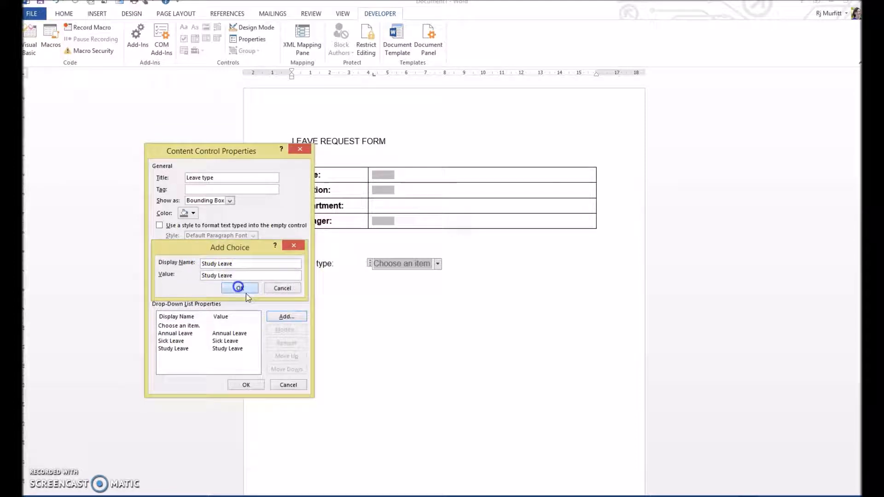
{"action": "left_click", "coordinate": [286, 316]}
{"action": "type", "text": "Beare"}
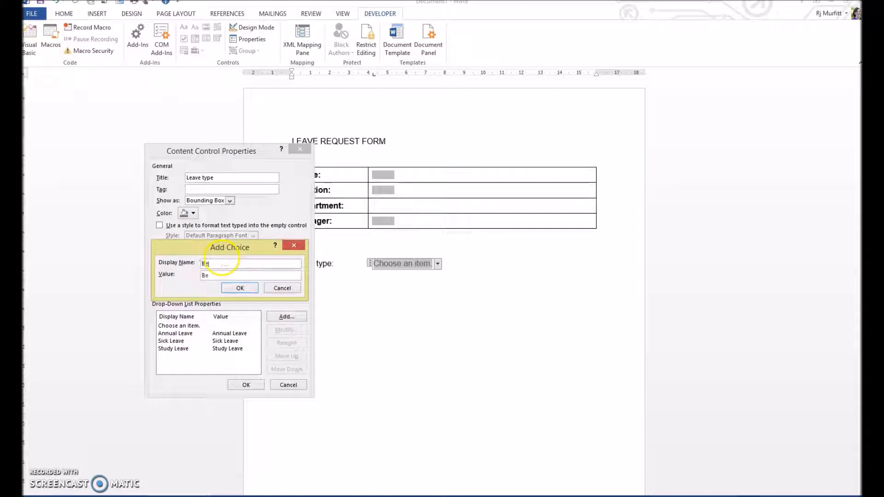
{"action": "key", "text": "BackSpace"}
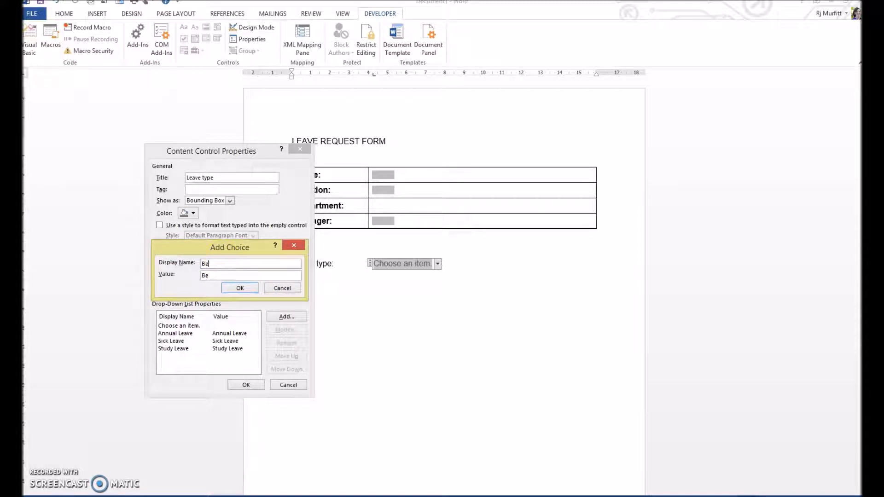
{"action": "type", "text": "vement Leave"}
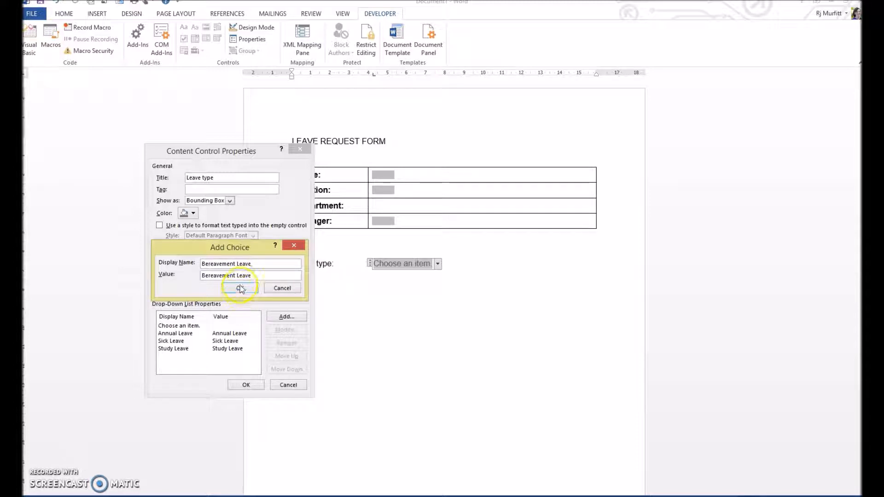
{"action": "left_click", "coordinate": [240, 287]}
- Add "Day in Lieu" as the last leave type choice and apply the content control properties
{"action": "left_click", "coordinate": [286, 318]}
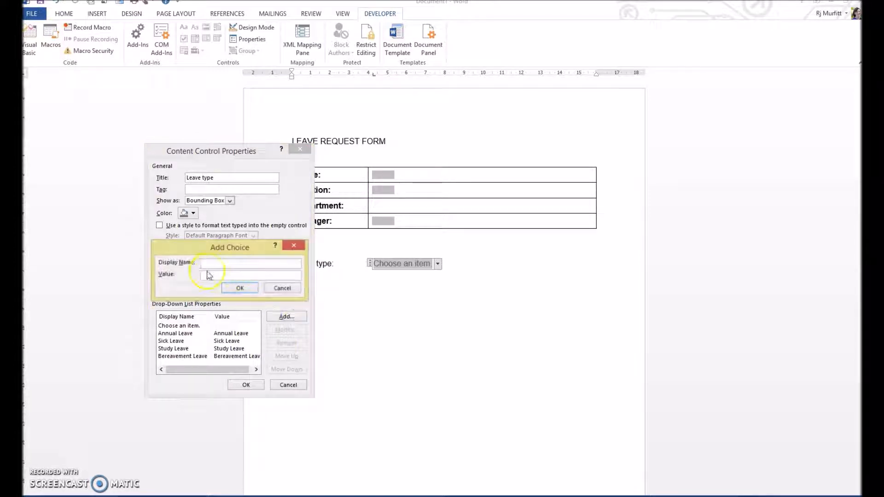
{"action": "type", "text": "Day in Lieu"}
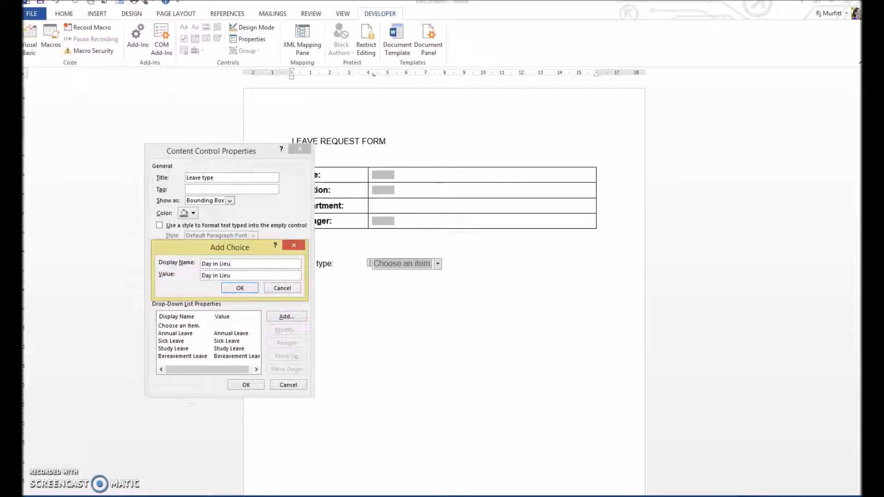
{"action": "left_click", "coordinate": [240, 287]}
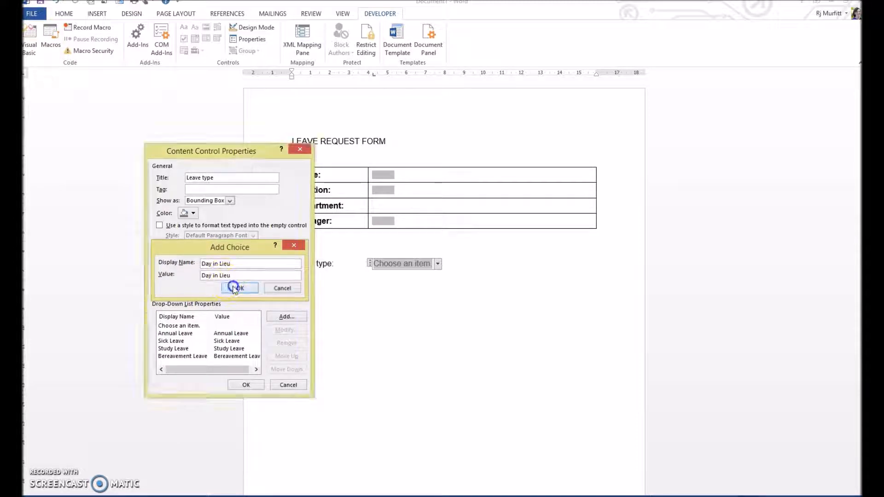
{"action": "left_click", "coordinate": [247, 384]}
- Add a "Leave start date:" line below the leave type with a date picker content control at the tab stop
{"action": "left_click", "coordinate": [457, 266]}
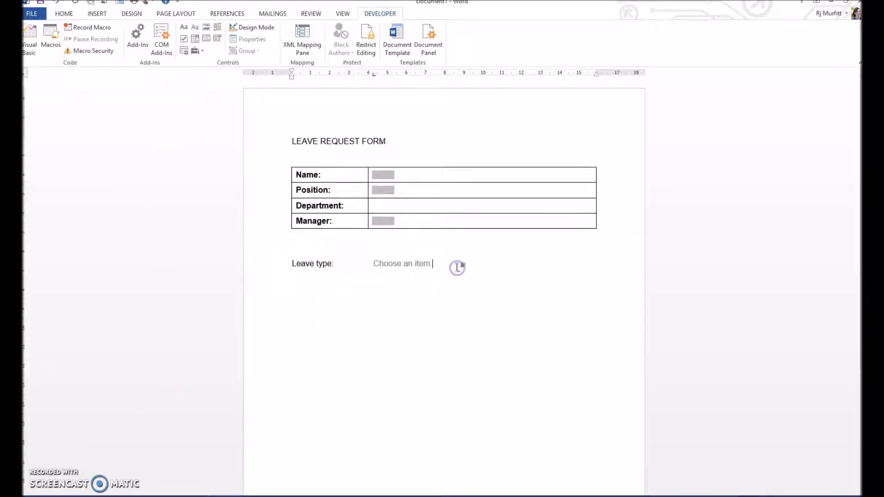
{"action": "key", "text": "Return"}
{"action": "type", "text": "Leave start date:"}
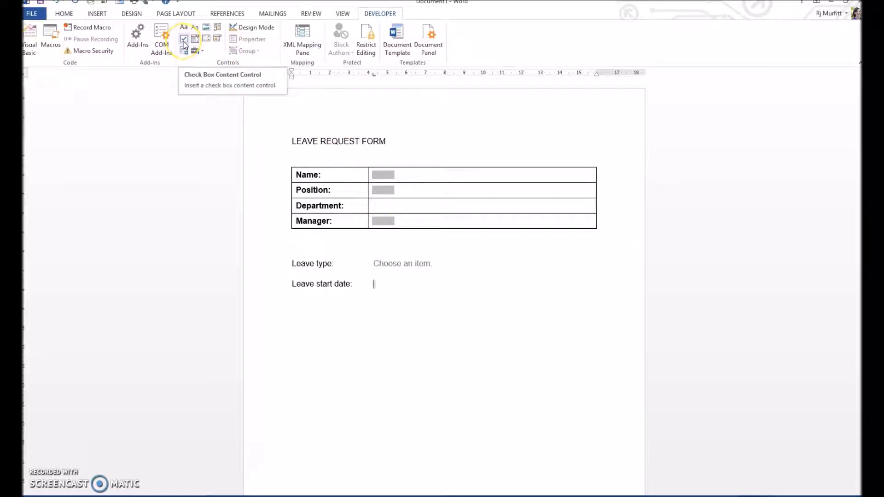
{"action": "left_click", "coordinate": [218, 43]}
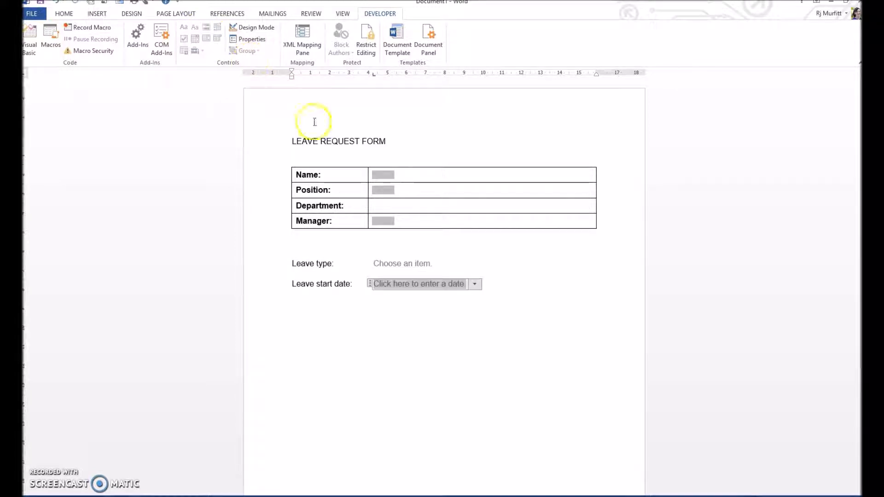
- Add a "Leave end date:" line below the start date with a date picker content control at the tab stop
{"action": "left_click", "coordinate": [493, 284]}
{"action": "key", "text": "Return"}
{"action": "type", "text": "Leave end date:"}
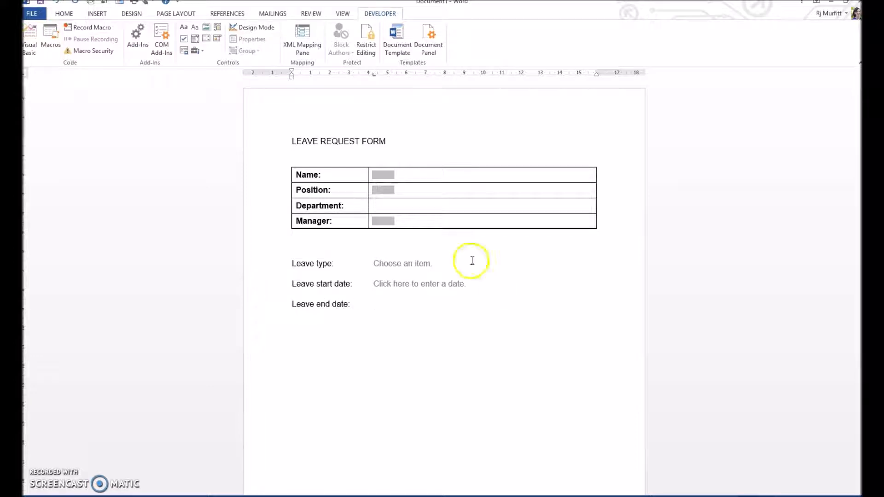
{"action": "left_click", "coordinate": [217, 43]}
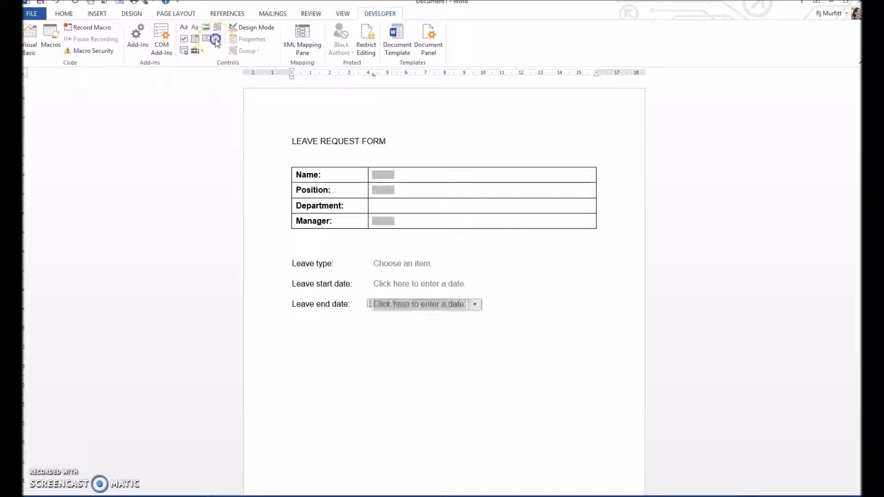
- Add a "Total days requested:" line below the end date with a legacy text form field at the tab stop
{"action": "left_click", "coordinate": [488, 305]}
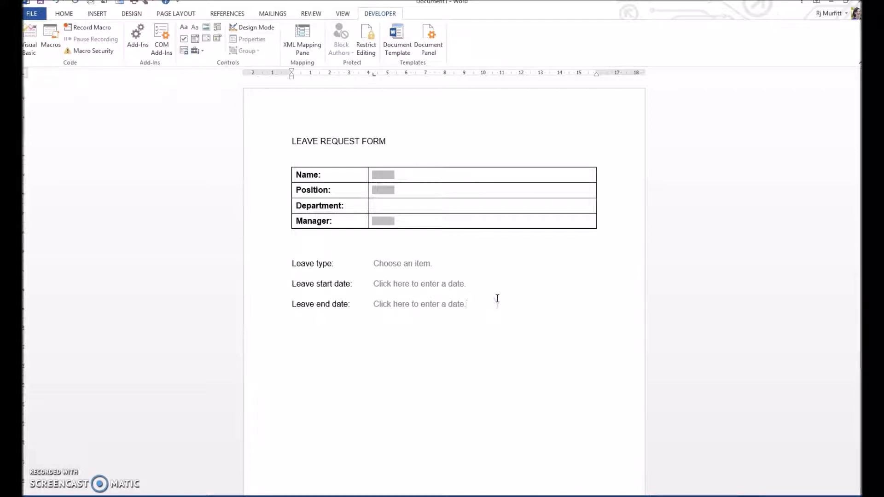
{"action": "key", "text": "Return"}
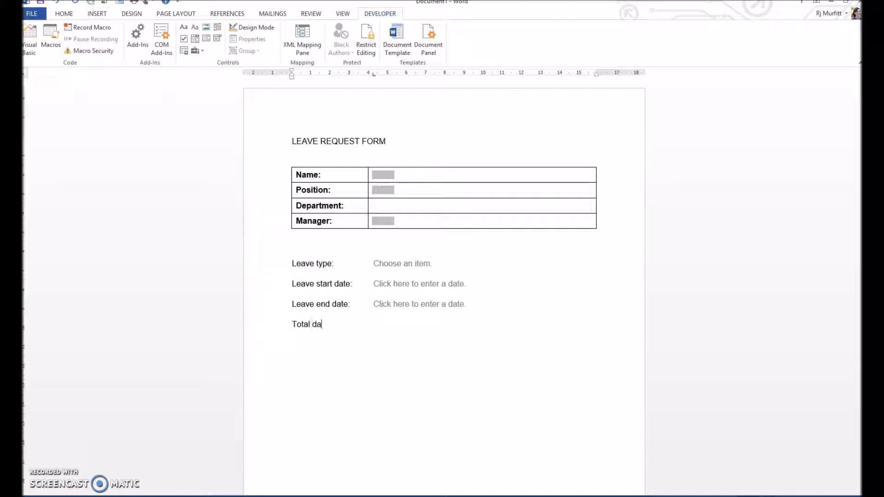
{"action": "type", "text": "Total days requested:"}
{"action": "left_click", "coordinate": [201, 51]}
{"action": "left_click", "coordinate": [197, 74]}
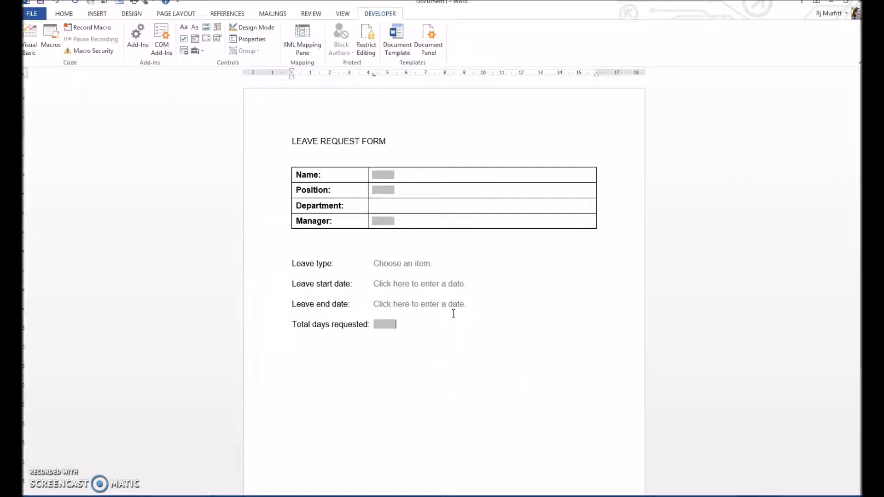
- Leave a blank line and add a "Type your name:" label with a legacy text form field at the tab stop
{"action": "key", "text": "Return"}
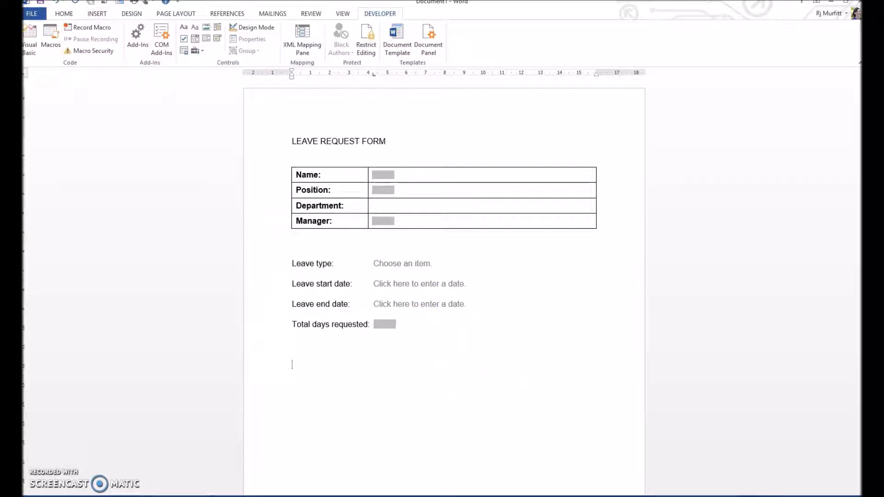
{"action": "type", "text": "Type your name:"}
{"action": "left_click", "coordinate": [202, 52]}
{"action": "left_click", "coordinate": [195, 73]}
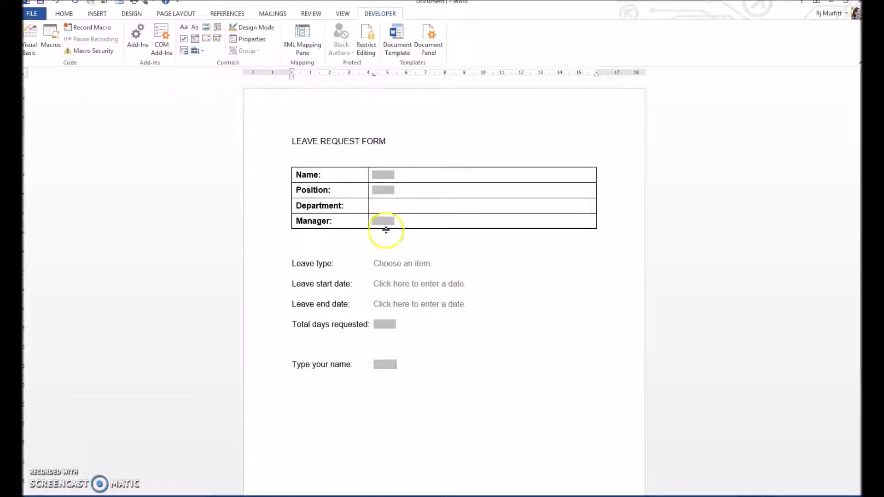
- Insert a Microsoft Office signature line below the "Type your name:" line with "Employee signature" as the suggested signer
{"action": "left_click", "coordinate": [441, 265]}
{"action": "key", "text": "Return"}
{"action": "key", "text": "Return"}
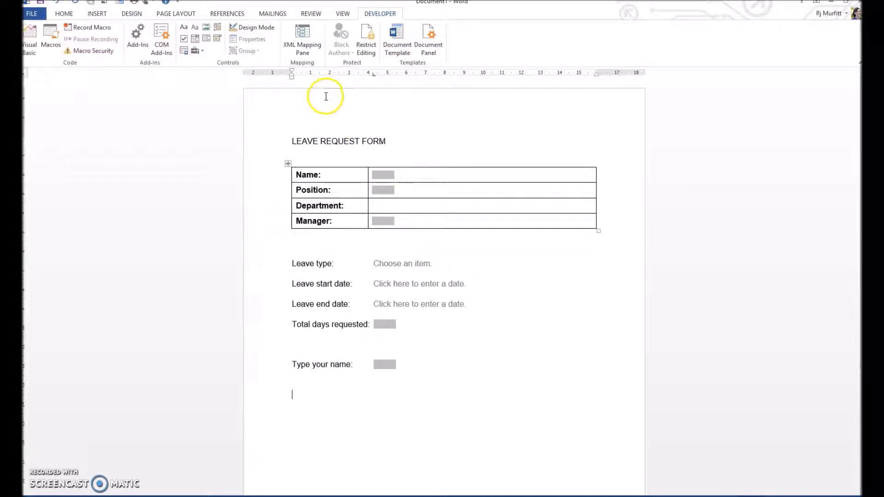
{"action": "left_click", "coordinate": [98, 17]}
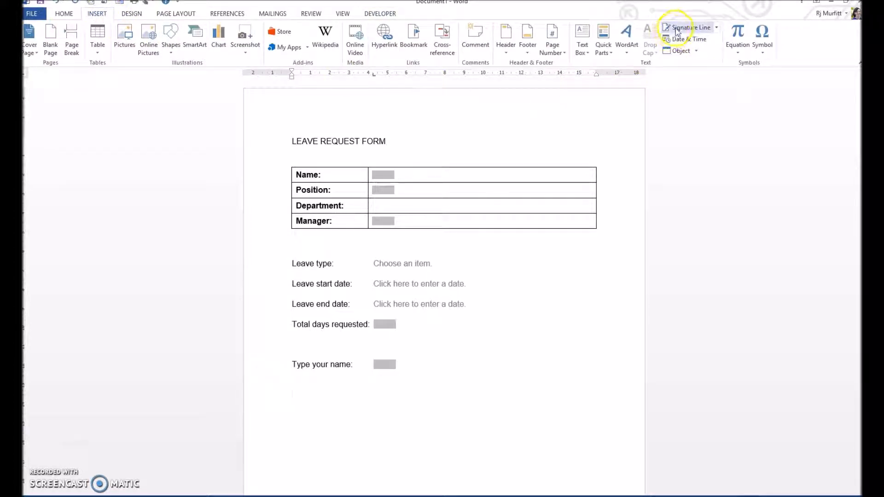
{"action": "left_click", "coordinate": [717, 28]}
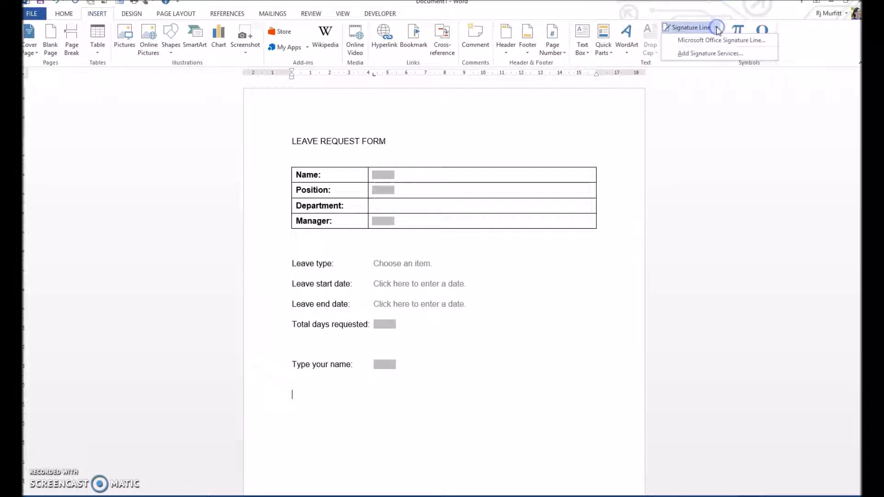
{"action": "left_click", "coordinate": [742, 40]}
{"action": "left_click", "coordinate": [374, 205]}
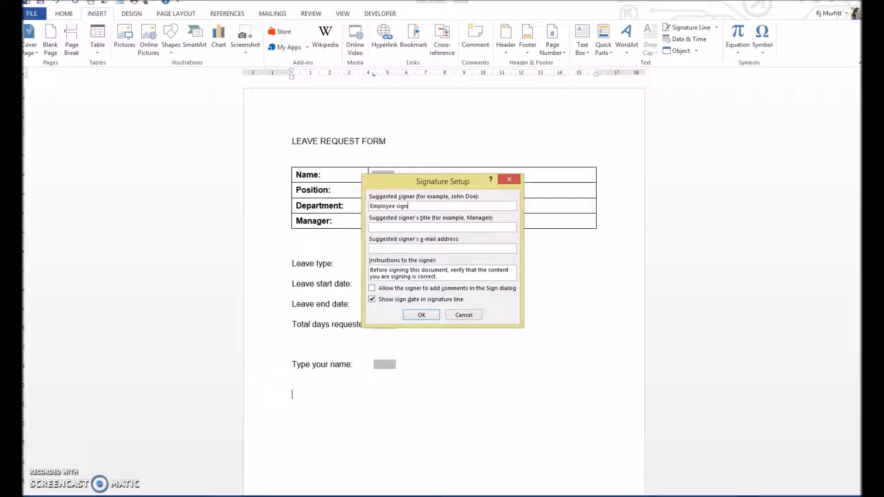
{"action": "left_click", "coordinate": [421, 315]}
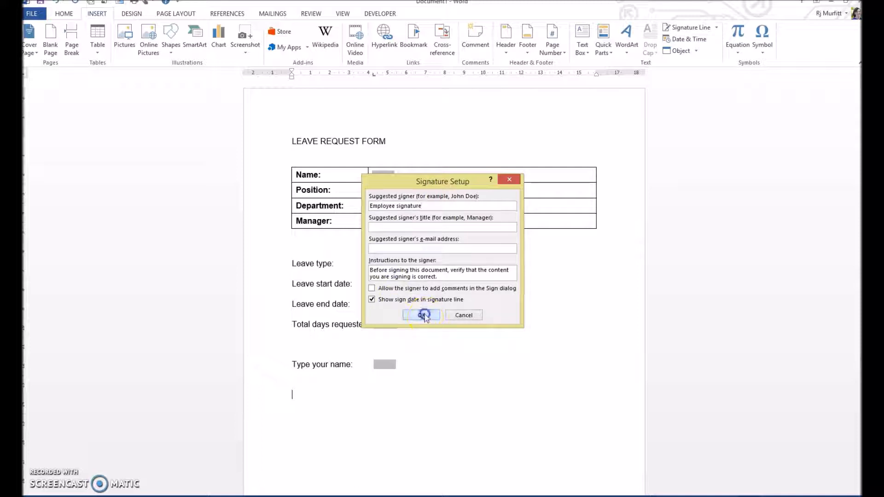
- Add the label "Approved by:" below the employee signature line, leaving space between them
{"action": "scroll", "coordinate": [460, 341], "scroll_direction": "down", "scroll_amount": 2}
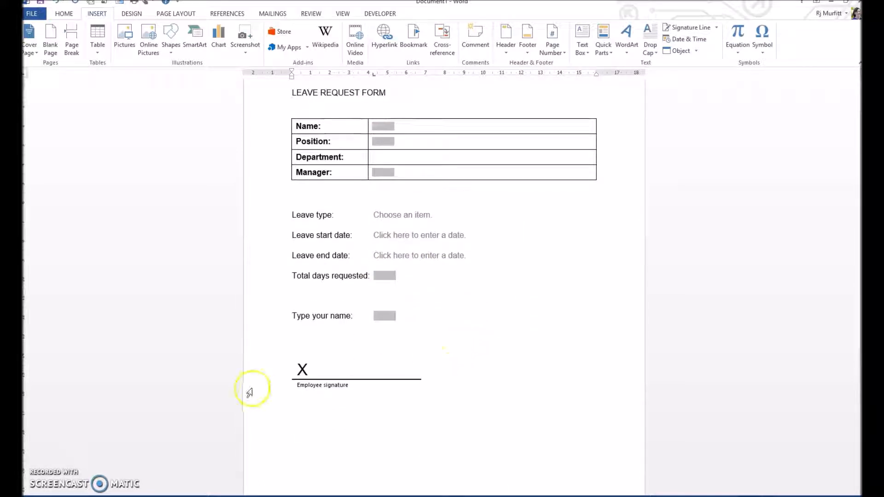
{"action": "left_click", "coordinate": [466, 376]}
{"action": "key", "text": "Return"}
{"action": "key", "text": "Return"}
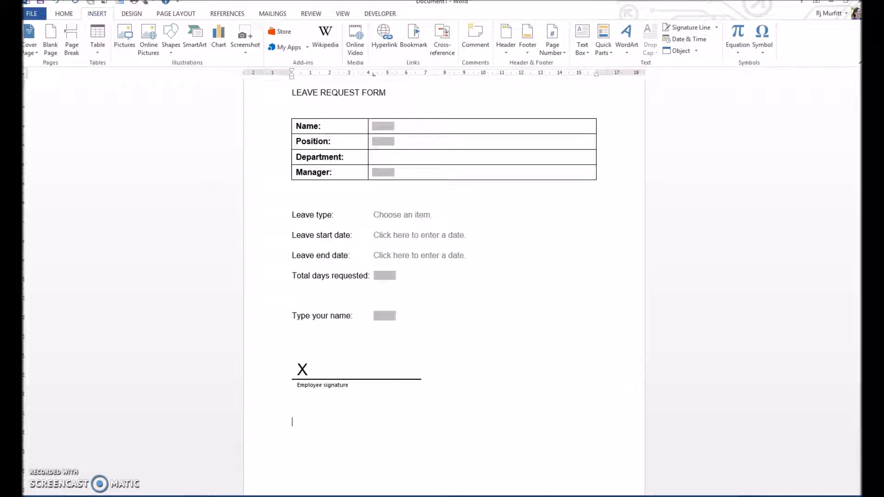
{"action": "type", "text": "Approved by:"}
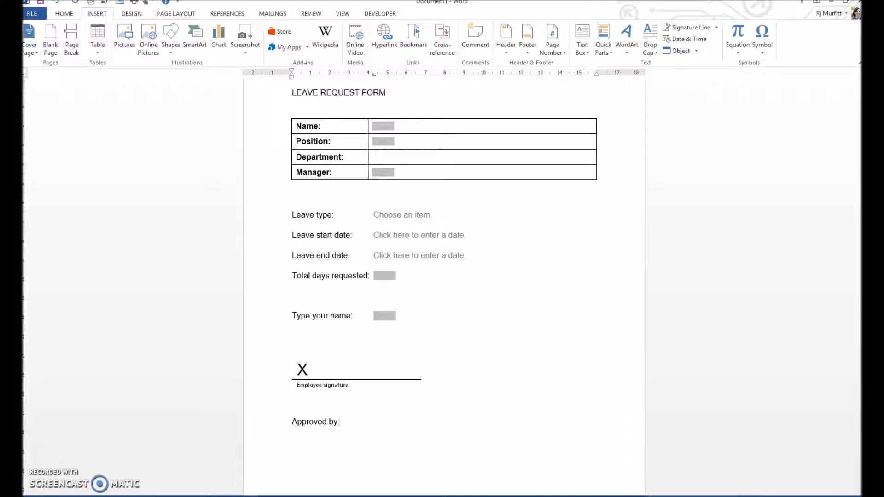
- Insert a Microsoft Office signature line below "Approved by:" with "Human Resource Manager" as the suggested signer
{"action": "key", "text": "Return"}
{"action": "left_click", "coordinate": [717, 27]}
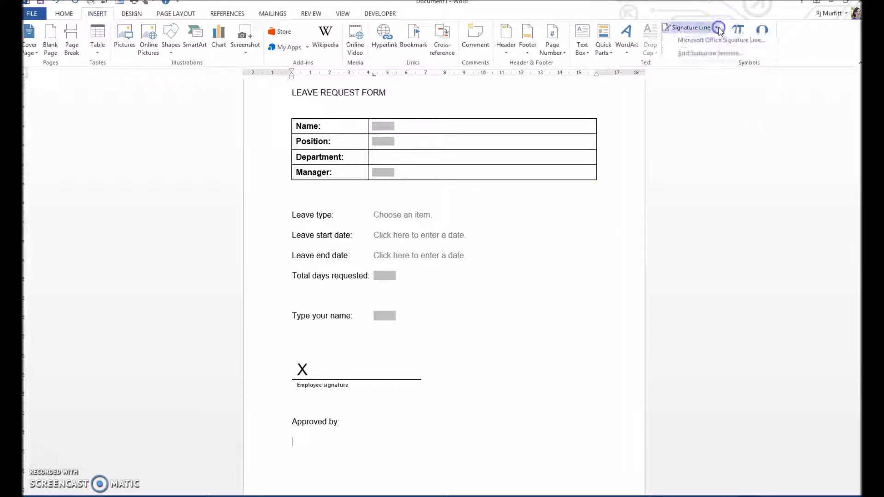
{"action": "left_click", "coordinate": [708, 40]}
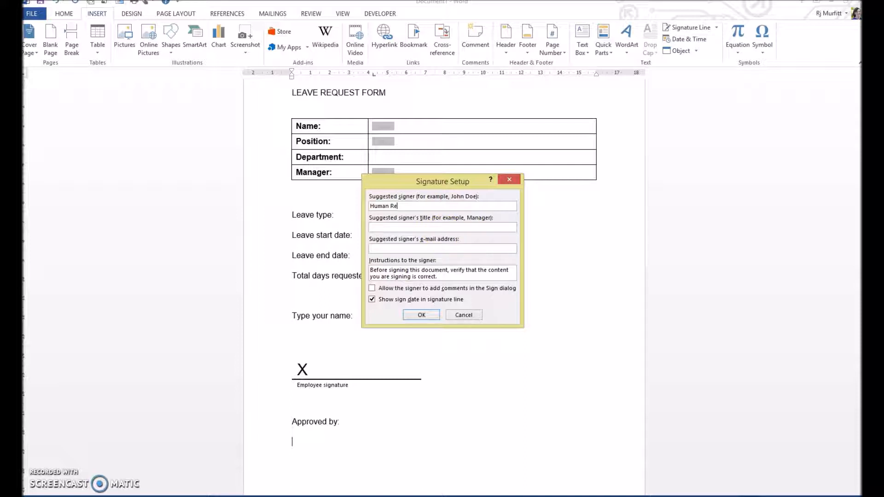
{"action": "type", "text": "Human Resource Manager"}
{"action": "left_click", "coordinate": [419, 315]}
- Indent the employee signature line so that it lines up with the form fields at the tab stop
{"action": "scroll", "coordinate": [461, 342], "scroll_direction": "down", "scroll_amount": 5}
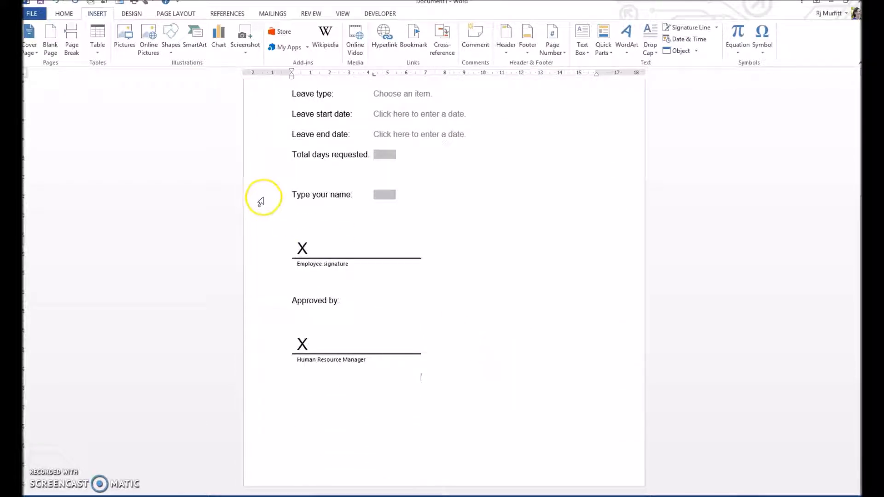
{"action": "left_click", "coordinate": [289, 256]}
{"action": "left_click", "coordinate": [289, 252]}
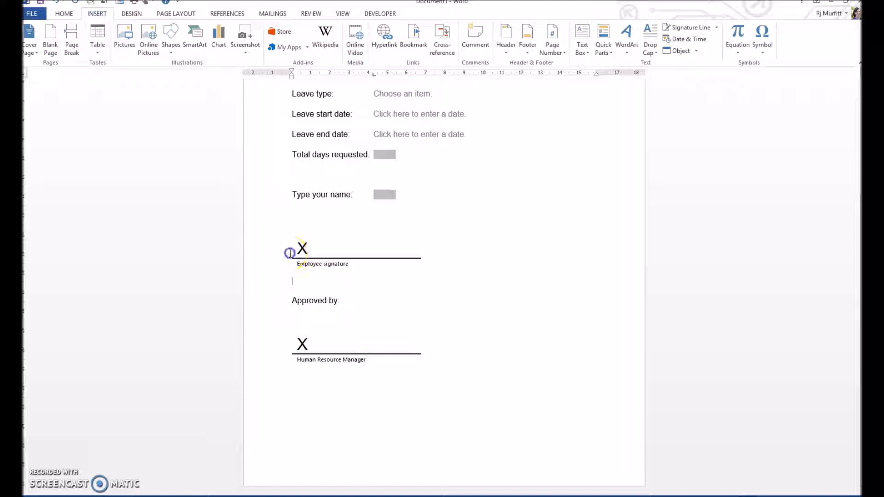
{"action": "left_click", "coordinate": [304, 257]}
{"action": "left_click", "coordinate": [291, 232]}
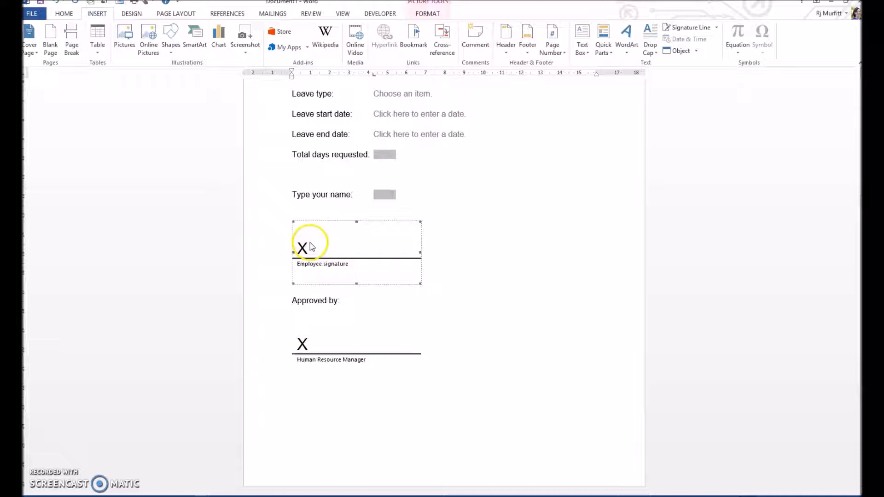
{"action": "key", "text": "Tab"}
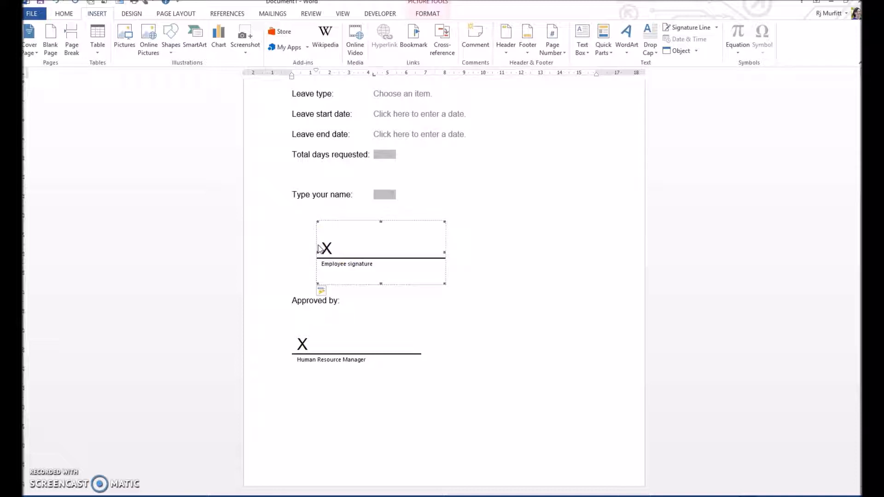
{"action": "key", "text": "Tab"}
{"action": "key", "text": "Tab"}
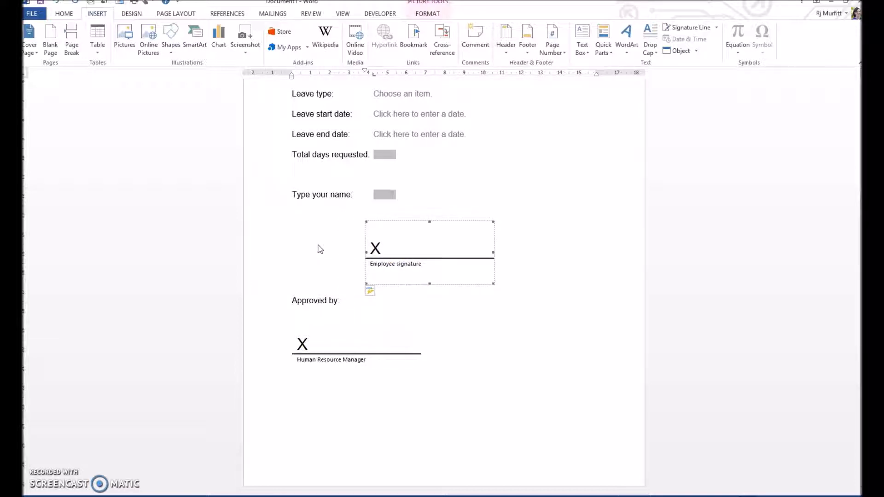
{"action": "key", "text": "Tab"}
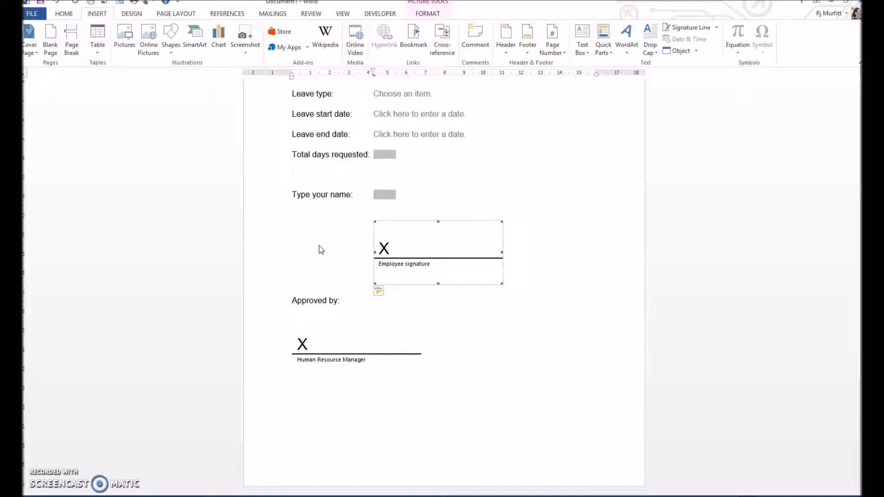
- Indent the Human Resource Manager signature line to the same tab stop as the employee signature line
{"action": "left_click", "coordinate": [294, 352]}
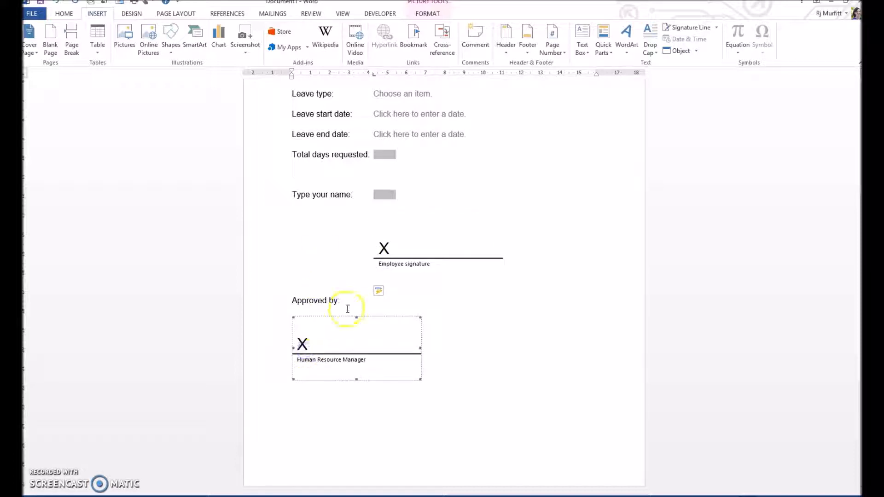
{"action": "key", "text": "Tab"}
{"action": "key", "text": "Tab"}
{"action": "key", "text": "Tab"}
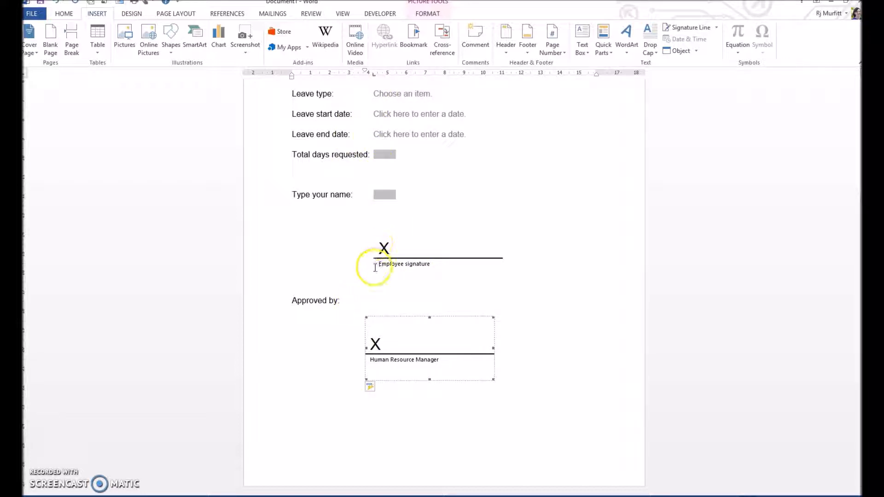
{"action": "key", "text": "Tab"}
- Start a new line below the Human Resource Manager signature, reset its indent to the left margin and enter "Instructions:"
{"action": "left_click", "coordinate": [523, 380]}
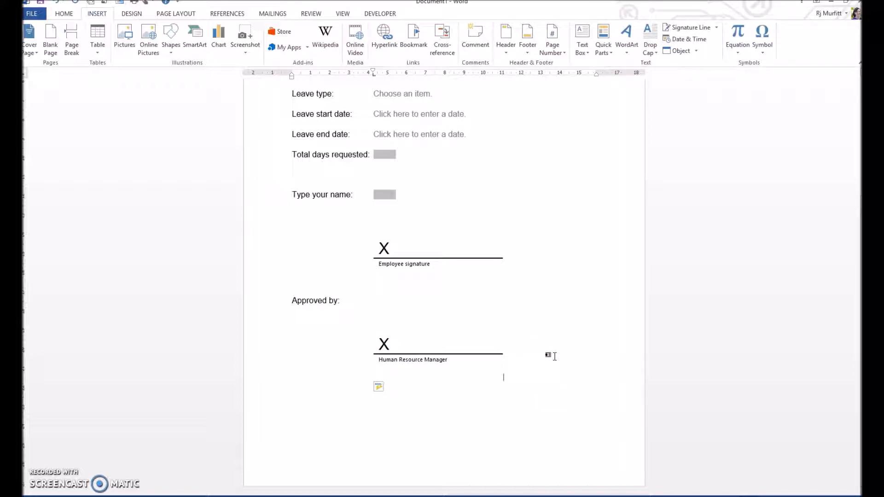
{"action": "key", "text": "Return"}
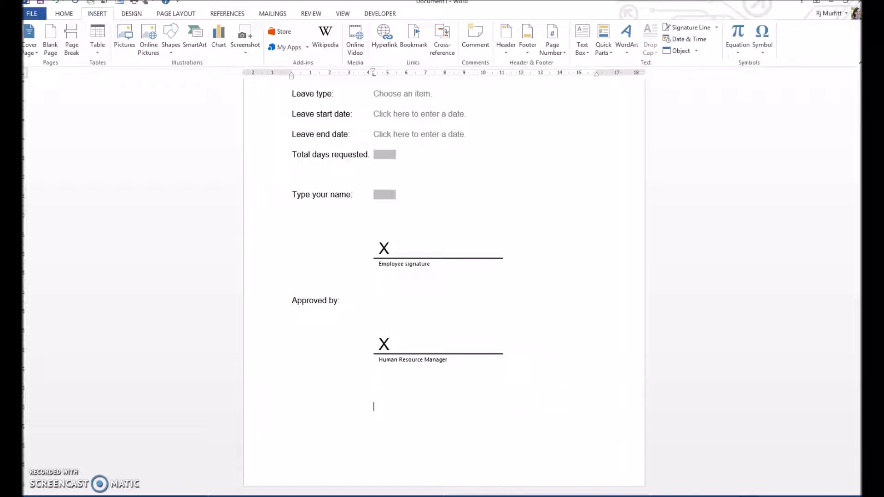
{"action": "mouse_move", "coordinate": [373, 75]}
{"action": "left_mouse_down"}
{"action": "mouse_move", "coordinate": [375, 93]}
{"action": "mouse_move", "coordinate": [353, 70]}
{"action": "mouse_move", "coordinate": [292, 70]}
{"action": "left_mouse_up"}
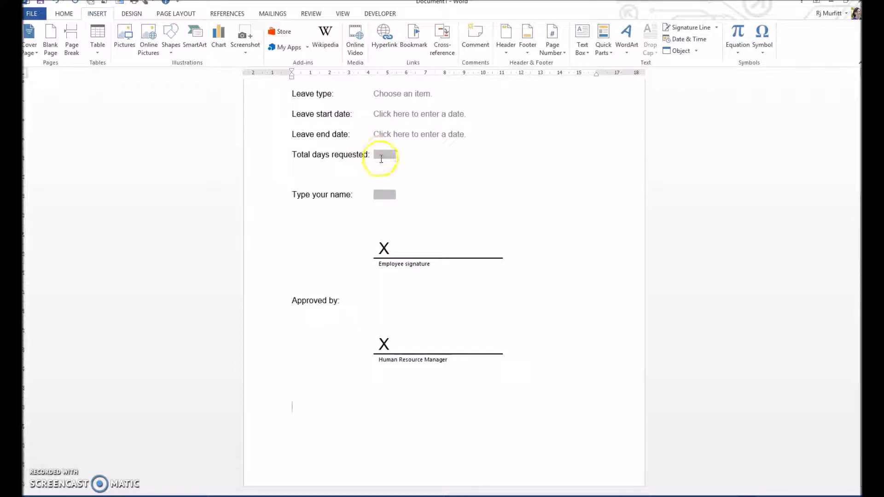
{"action": "left_click", "coordinate": [518, 316]}
{"action": "type", "text": "Instructions:"}
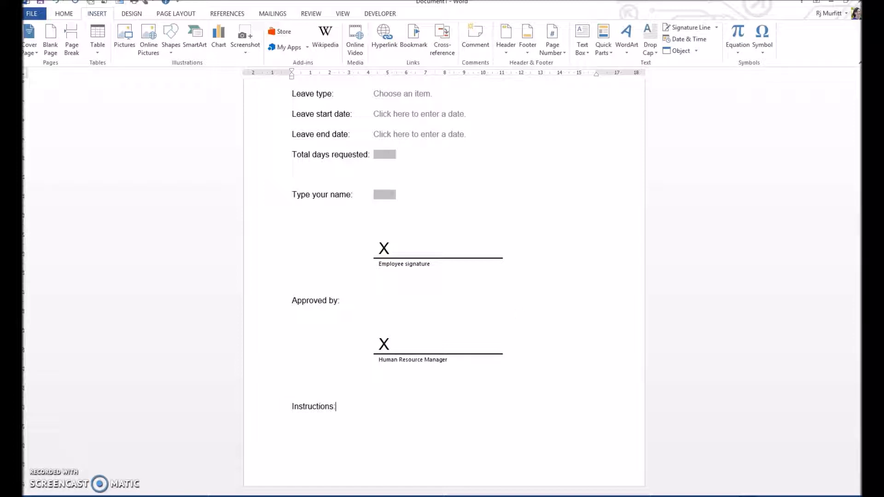
- Set the character spacing of "Instructions:" to Expanded by 2 pt
{"action": "left_click_drag", "start_coordinate": [344, 408], "coordinate": [296, 407]}
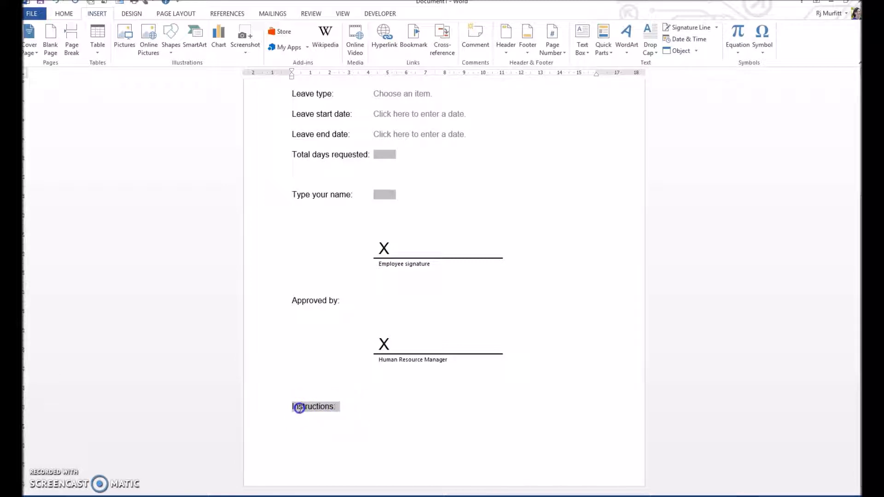
{"action": "right_click", "coordinate": [322, 409]}
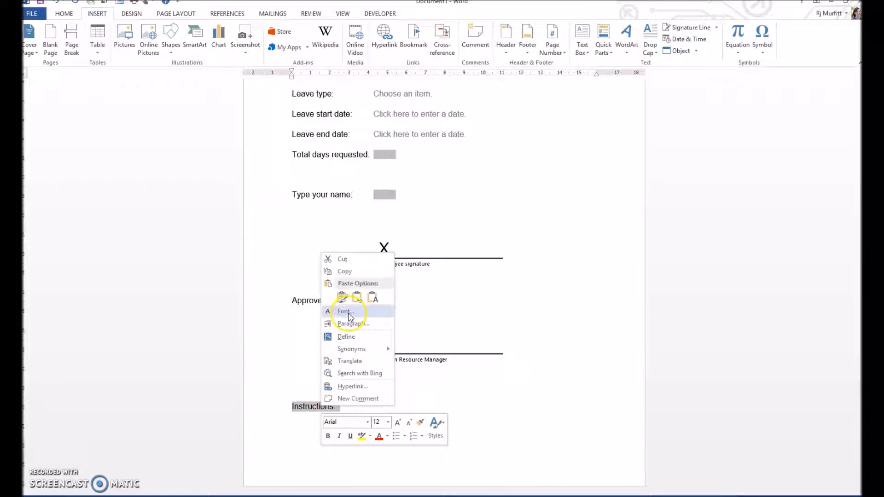
{"action": "left_click", "coordinate": [346, 312]}
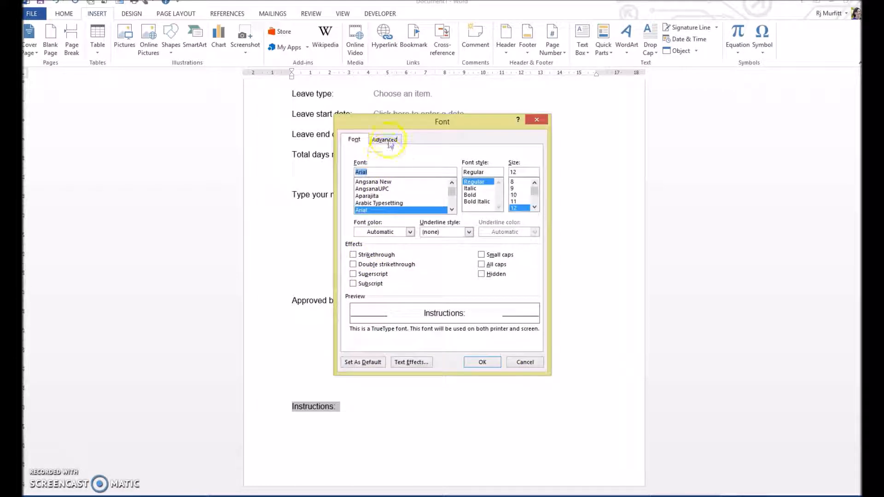
{"action": "left_click", "coordinate": [387, 140]}
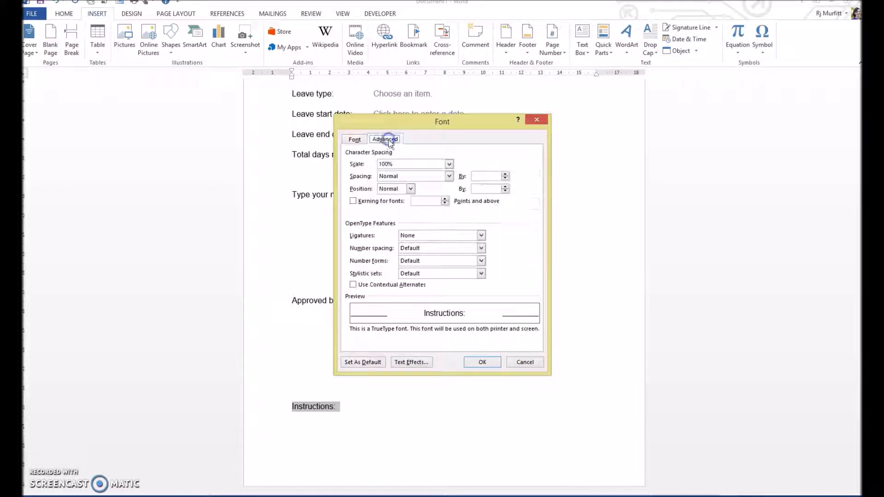
{"action": "left_click", "coordinate": [448, 175]}
{"action": "left_click", "coordinate": [393, 196]}
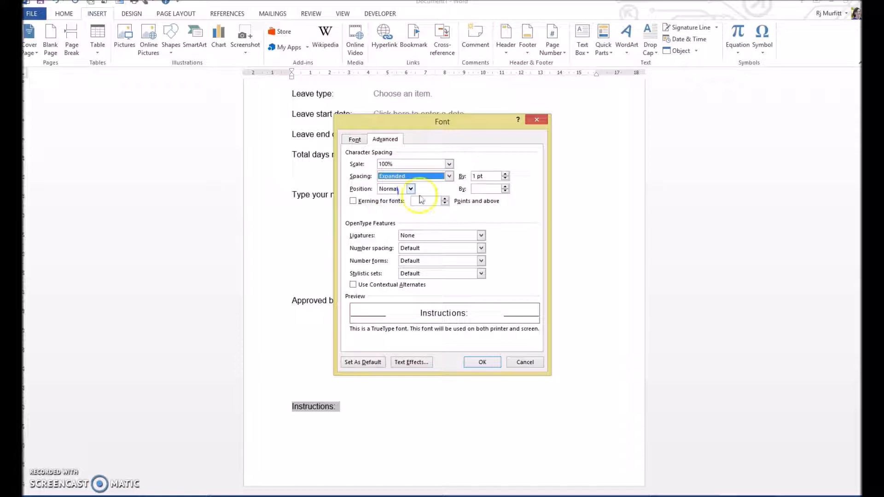
{"action": "left_click", "coordinate": [474, 176]}
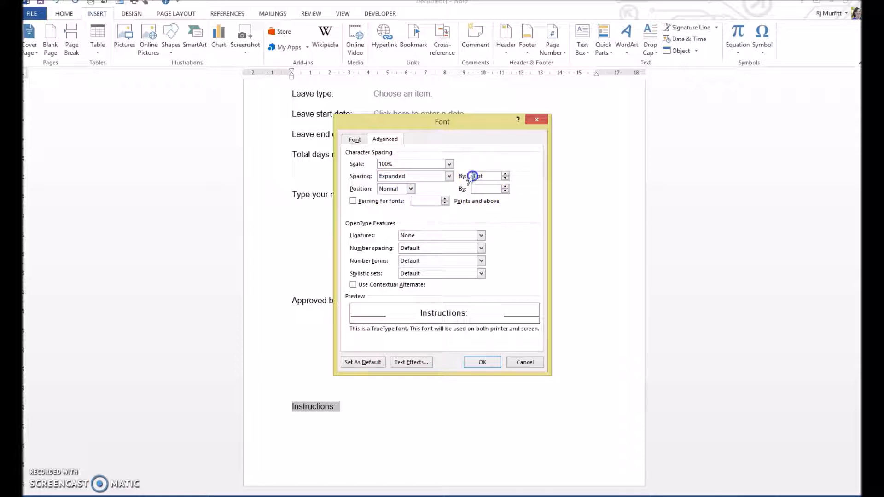
{"action": "type", "text": "2"}
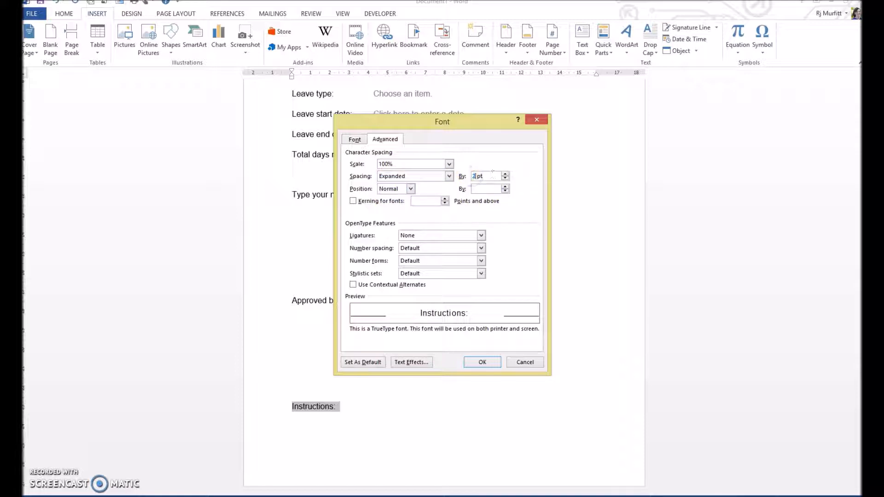
{"action": "left_click", "coordinate": [484, 362]}
- Continue the instructions with "please complete this form and forward to the Human Resource Manager. Employees should allow 10 working days for annual leave approval."
{"action": "left_click", "coordinate": [360, 407]}
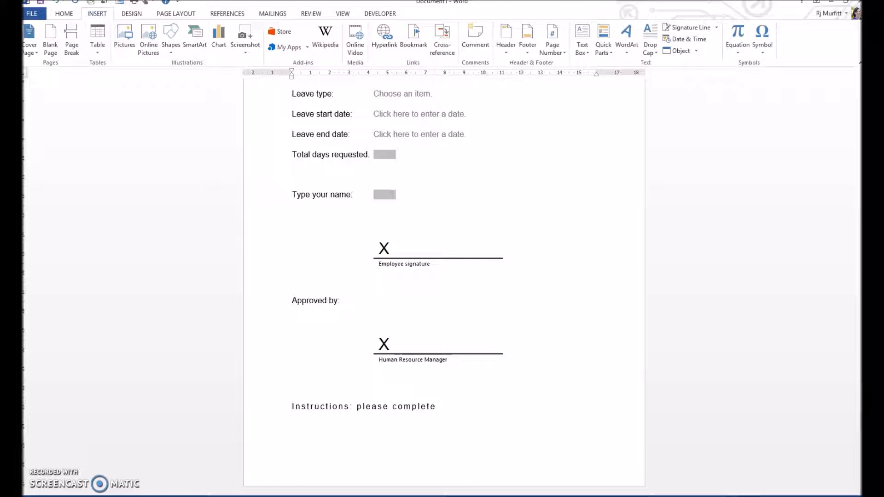
{"action": "type", "text": "please complete this form and forward to the"}
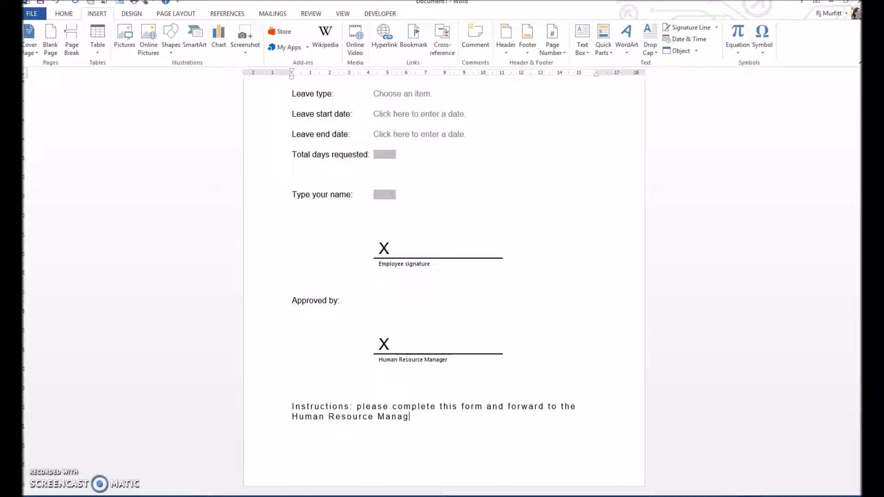
{"action": "type", "text": "mployees should allow 10 worki"}
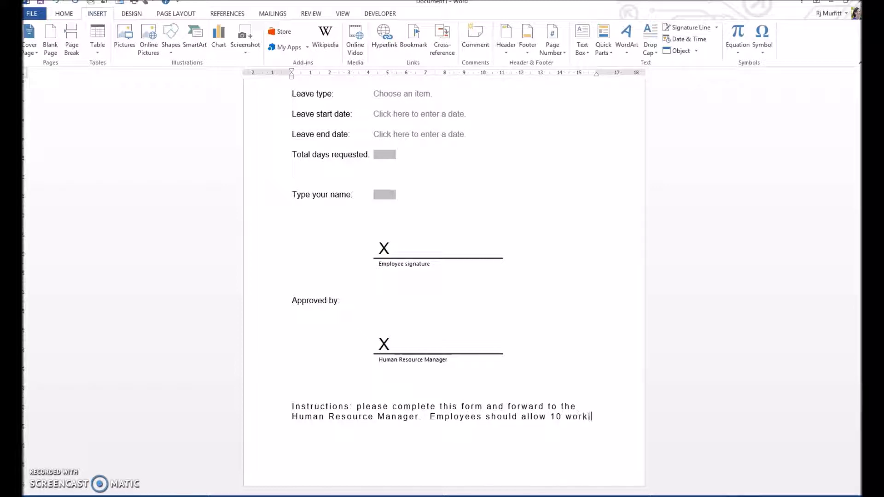
{"action": "type", "text": "ng days for annu"}
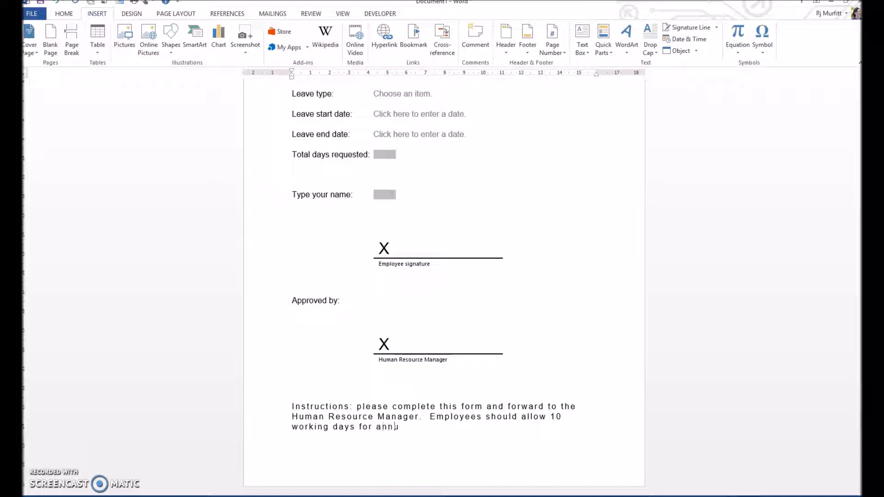
{"action": "type", "text": "ve approval."}
- Add the line "Signatures may be electronic or handwritten." below the instructions paragraph
{"action": "key", "text": "ctrl+Return"}
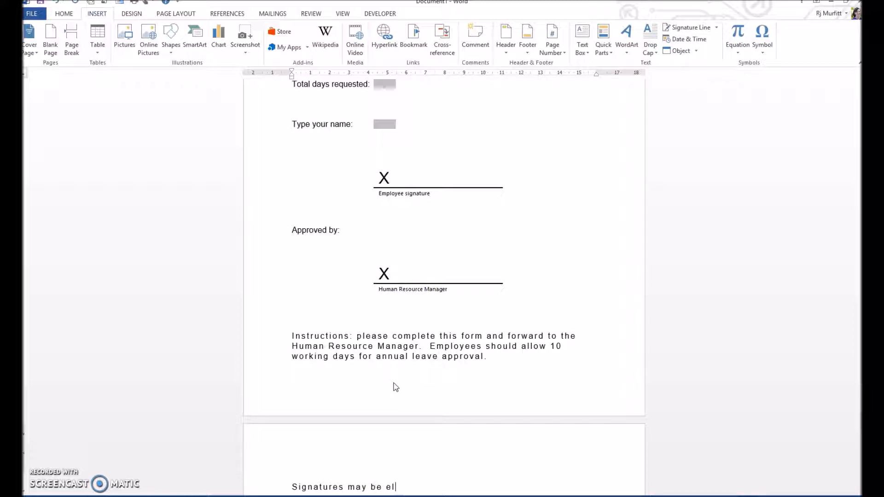
{"action": "type", "text": "andwritten."}
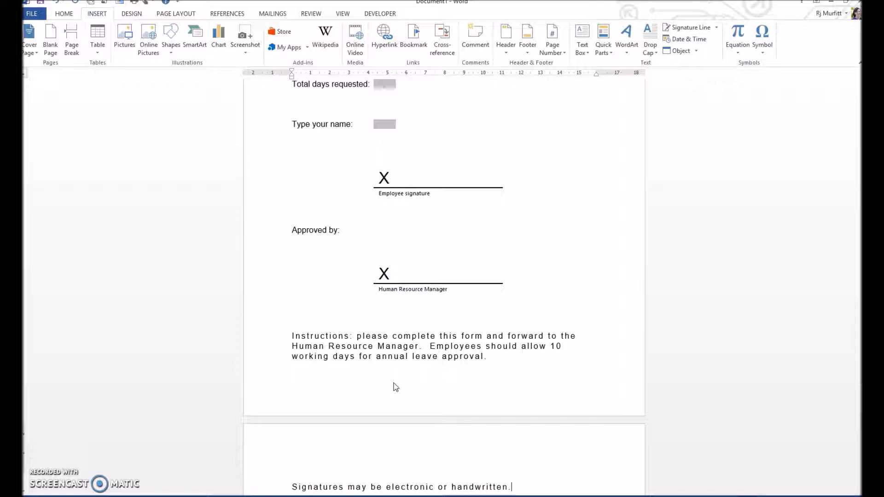
- Remove surplus blank space above the employee signature and below "Total days requested:" to fit the form on one page
{"action": "scroll", "coordinate": [438, 325], "scroll_direction": "up", "scroll_amount": 5}
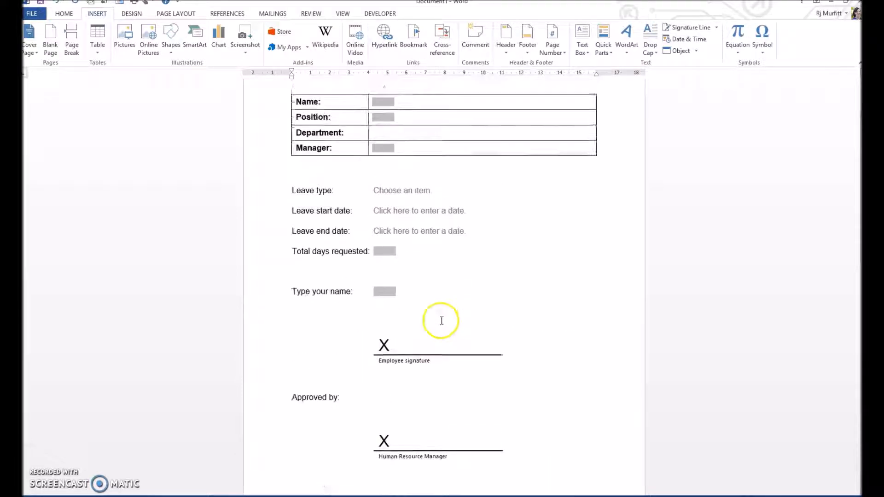
{"action": "scroll", "coordinate": [439, 322], "scroll_direction": "up", "scroll_amount": 3}
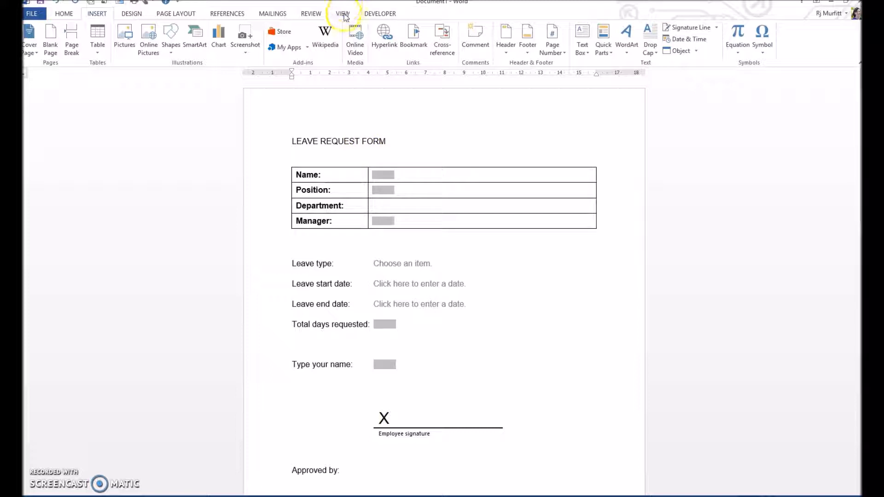
{"action": "left_click", "coordinate": [345, 14]}
{"action": "left_click", "coordinate": [248, 28]}
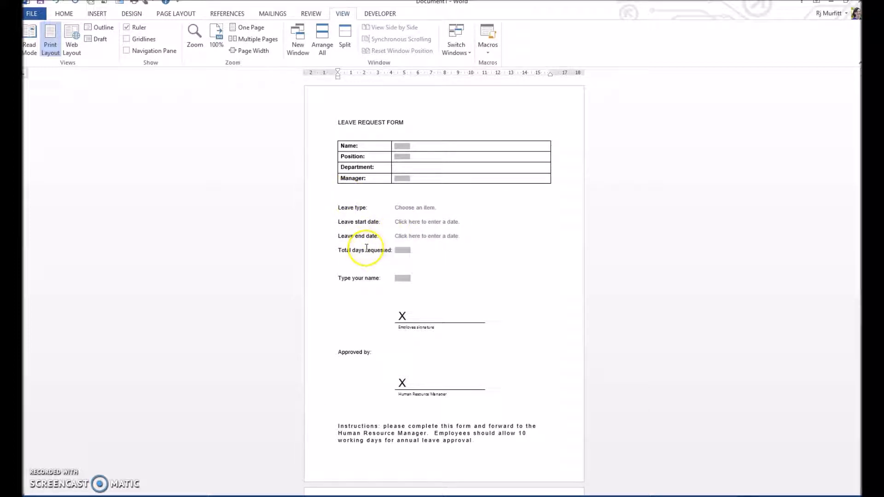
{"action": "left_click", "coordinate": [346, 293]}
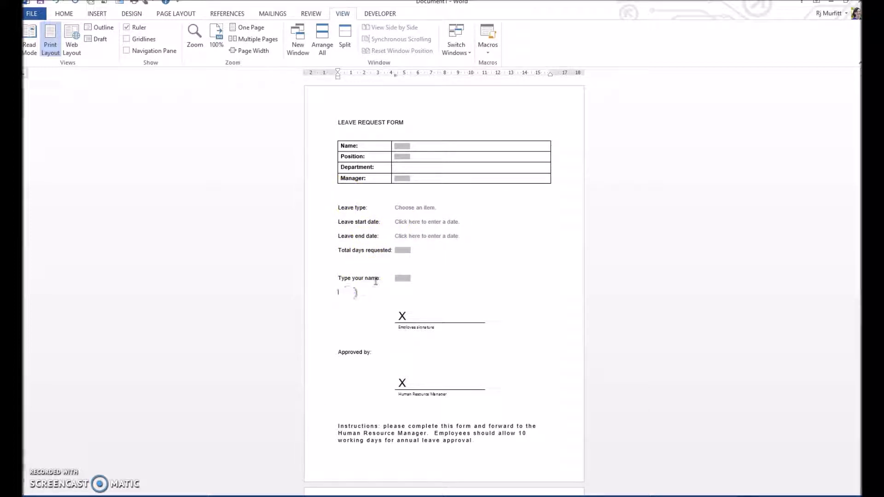
{"action": "left_click", "coordinate": [338, 295]}
{"action": "key", "text": "Delete"}
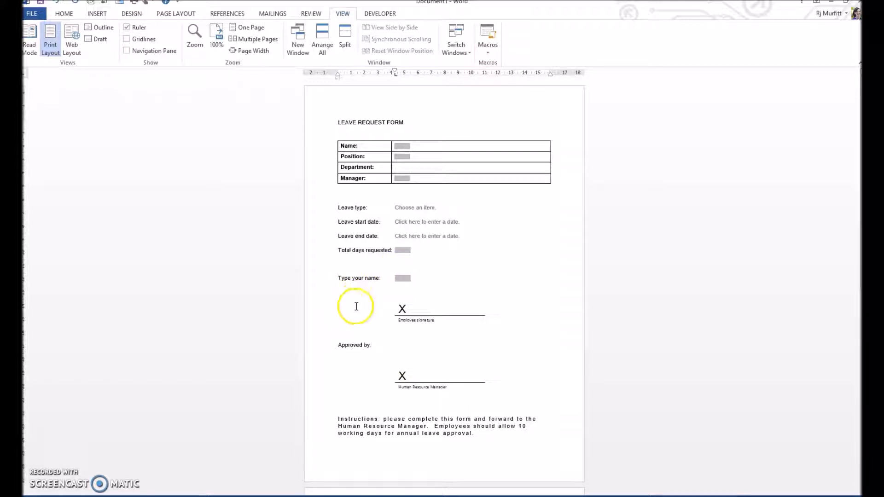
{"action": "left_click", "coordinate": [342, 362]}
{"action": "left_click", "coordinate": [344, 259]}
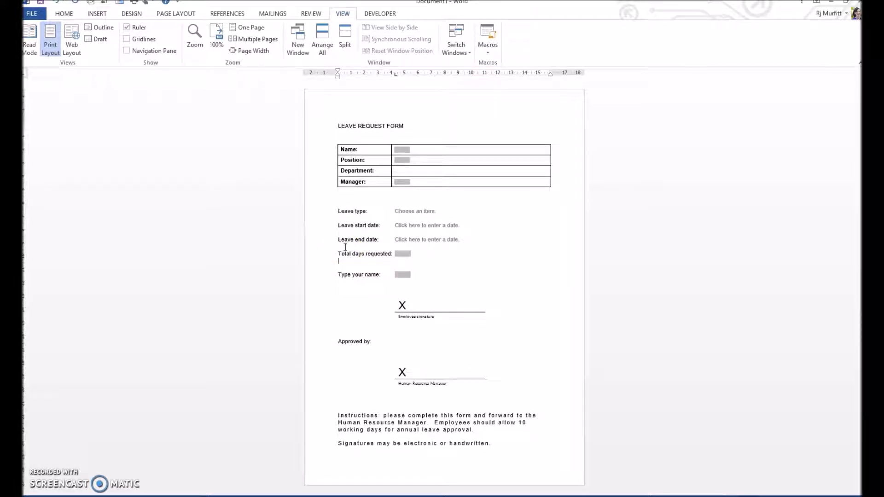
- Make the word "Instructions:" at the start of the closing paragraph bold
{"action": "left_click_drag", "start_coordinate": [370, 459], "coordinate": [339, 415]}
{"action": "left_click", "coordinate": [387, 408]}
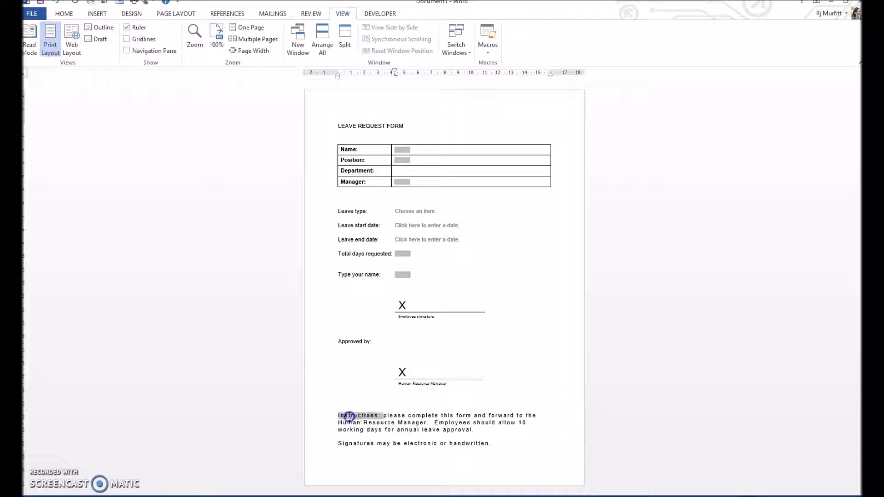
{"action": "left_click", "coordinate": [64, 13]}
{"action": "left_click", "coordinate": [104, 47]}
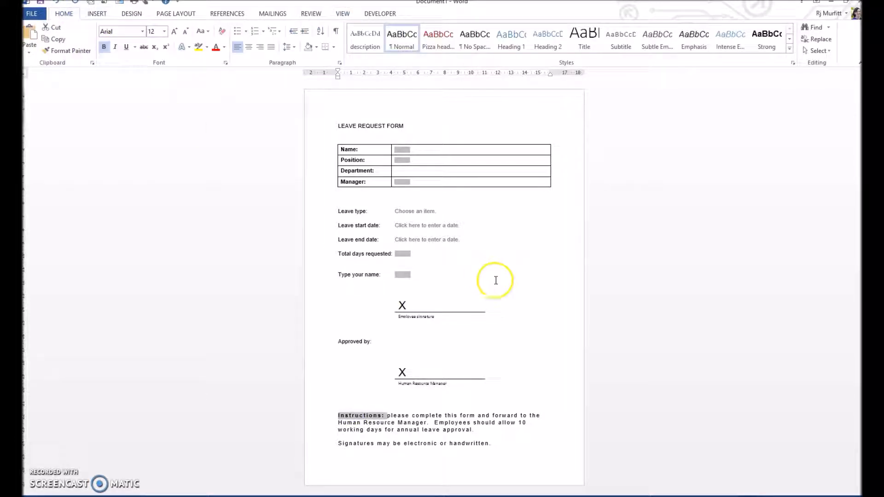
- Expand the character spacing of the "LEAVE REQUEST FORM" title by 6 pt
{"action": "left_click", "coordinate": [514, 382]}
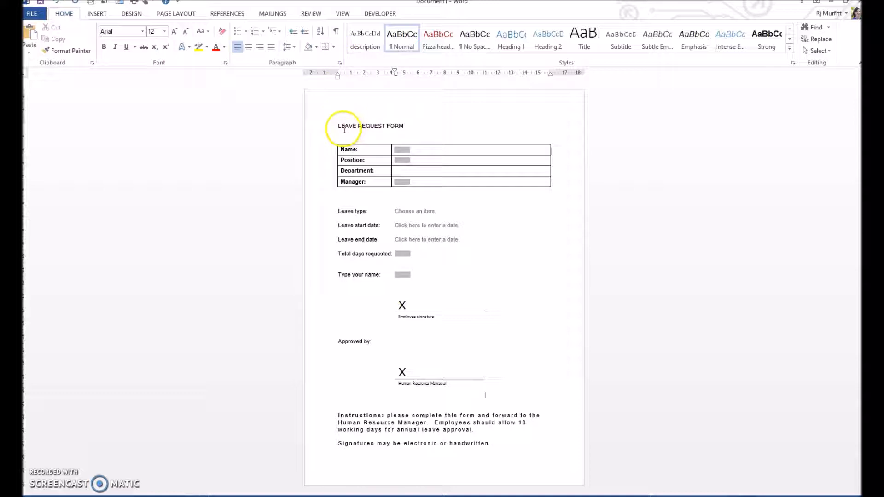
{"action": "left_click", "coordinate": [406, 125]}
{"action": "left_click_drag", "start_coordinate": [406, 125], "coordinate": [340, 125]}
{"action": "right_click", "coordinate": [371, 125]}
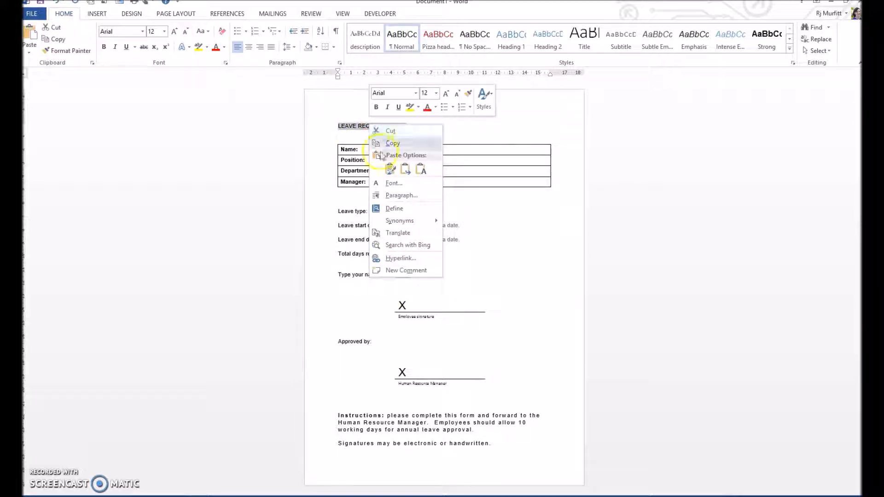
{"action": "left_click", "coordinate": [391, 184]}
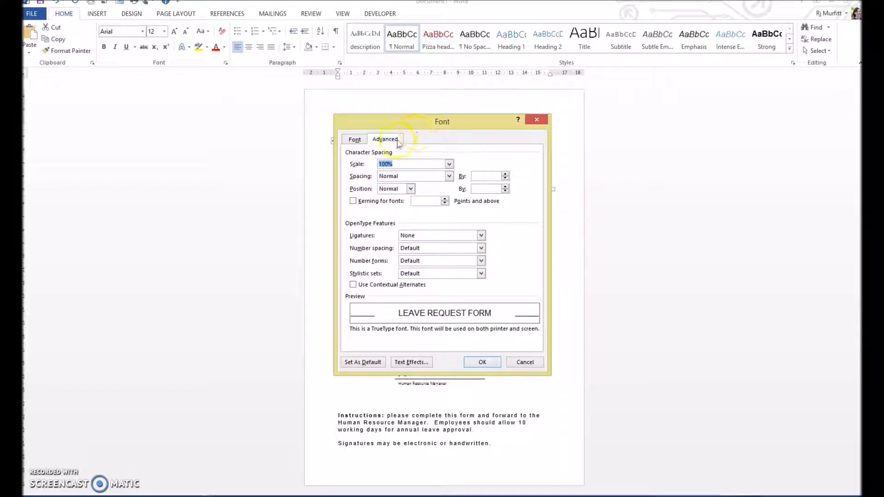
{"action": "left_click", "coordinate": [449, 175]}
{"action": "left_click", "coordinate": [398, 193]}
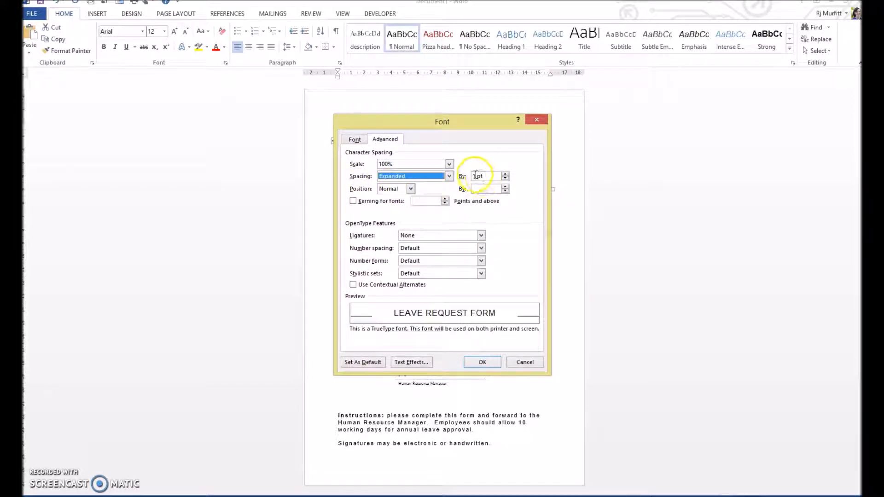
{"action": "left_click", "coordinate": [469, 176]}
{"action": "type", "text": "6"}
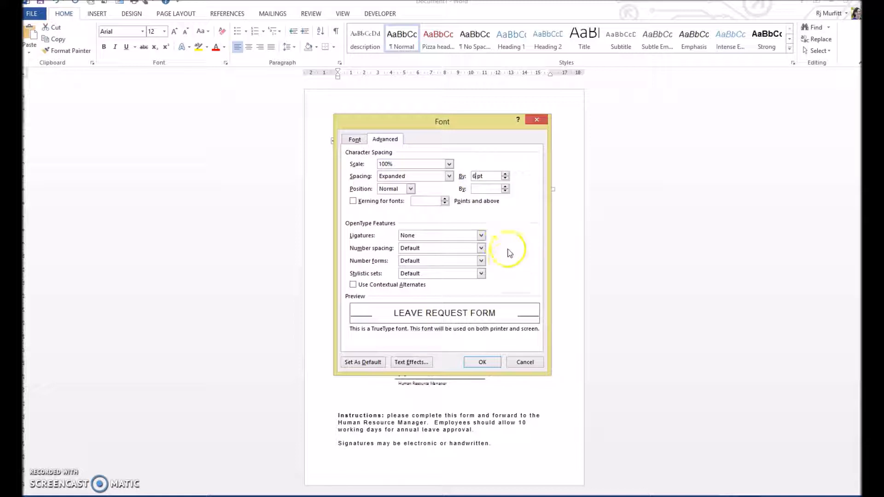
{"action": "left_click", "coordinate": [483, 362]}
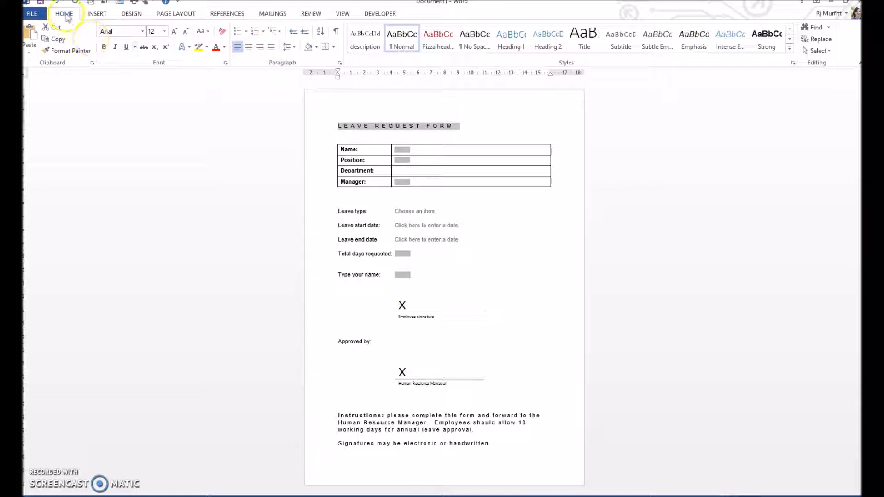
- Center the "LEAVE REQUEST FORM" title and format it in 14 pt bold
{"action": "left_click", "coordinate": [249, 48]}
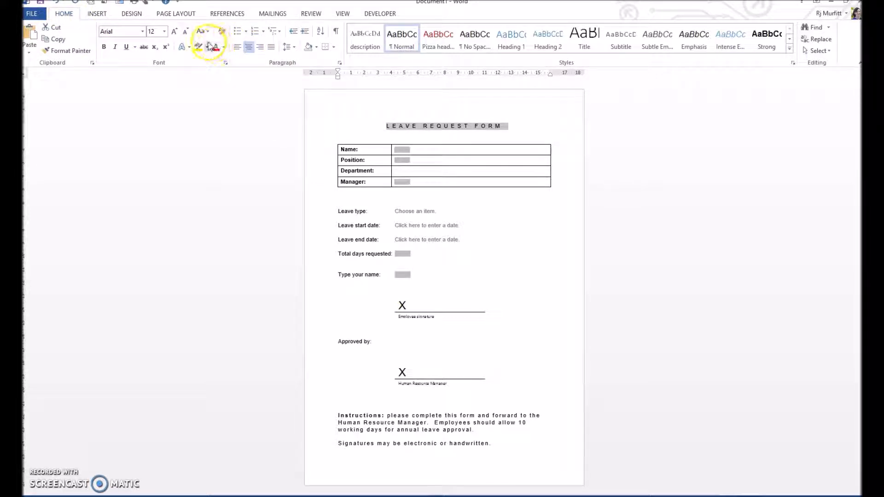
{"action": "left_click", "coordinate": [175, 32]}
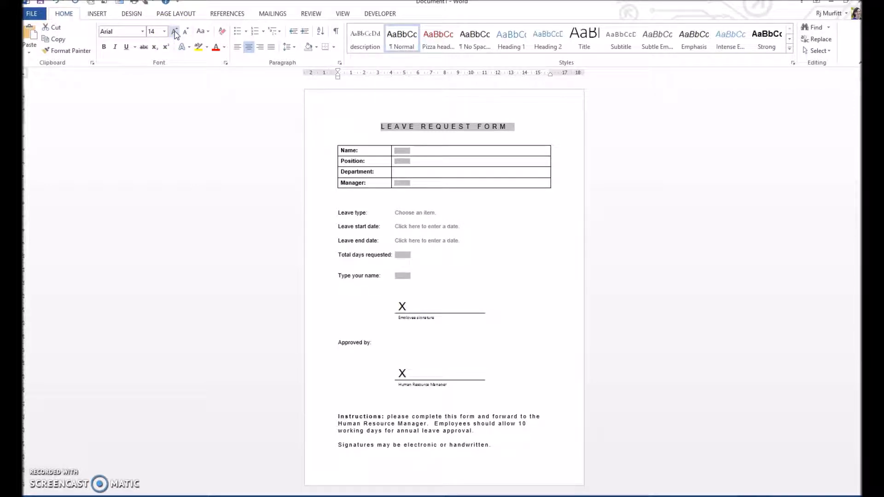
{"action": "left_click", "coordinate": [105, 47]}
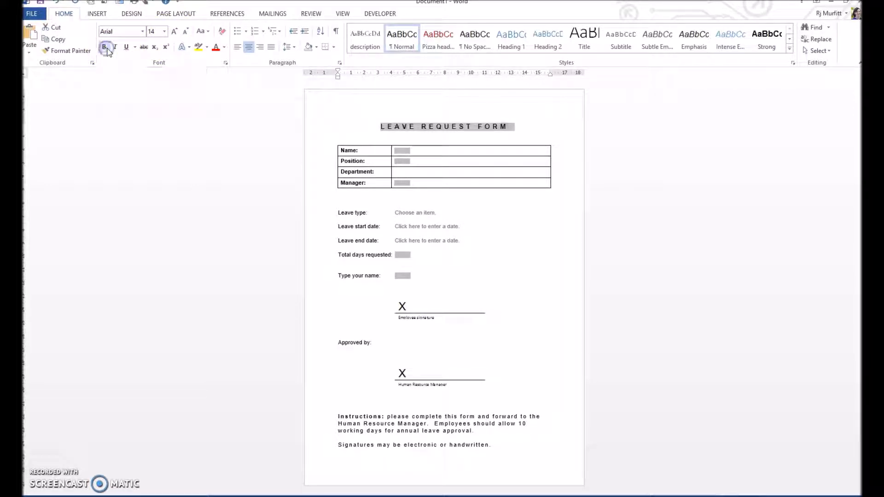
{"action": "left_click", "coordinate": [542, 124]}
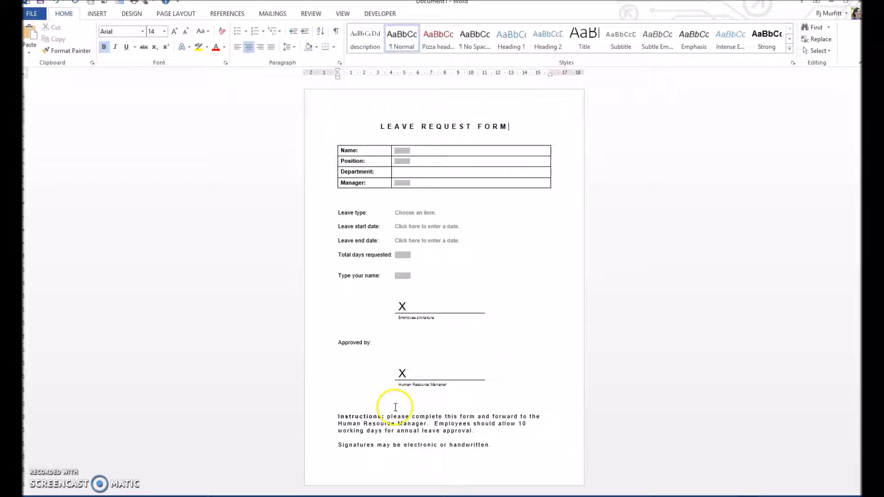
- Add a top border to the "Instructions:" paragraph to separate it from the approval signature line
{"action": "left_click", "coordinate": [338, 416]}
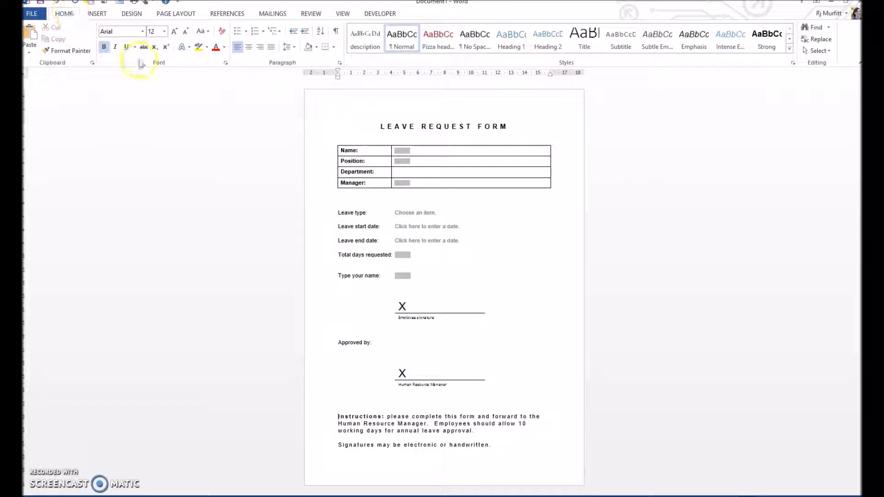
{"action": "left_click", "coordinate": [334, 47]}
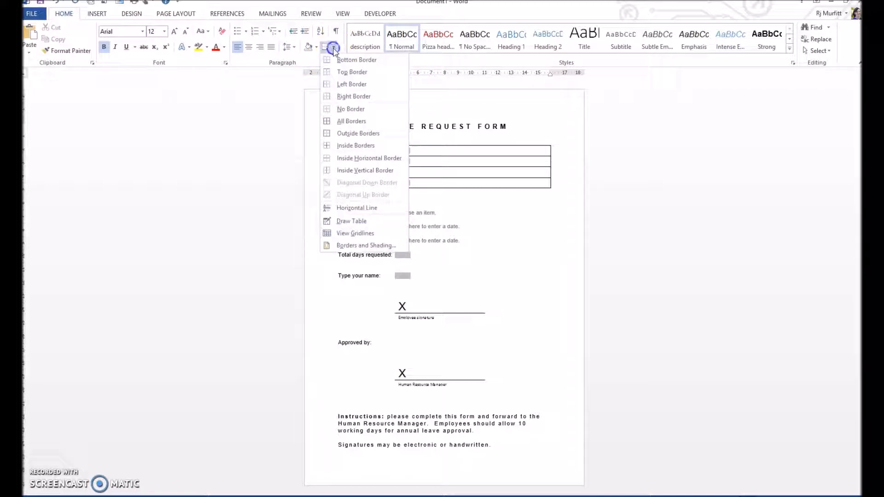
{"action": "left_click", "coordinate": [353, 72]}
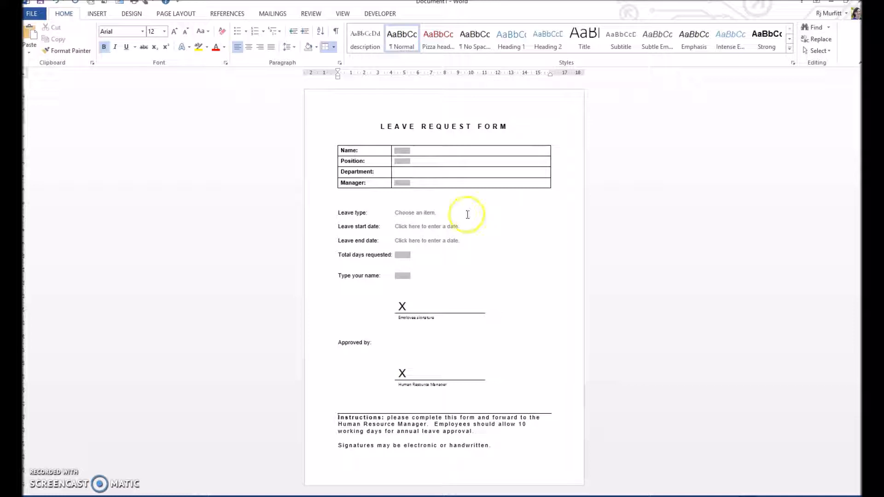
{"action": "left_click", "coordinate": [398, 171]}
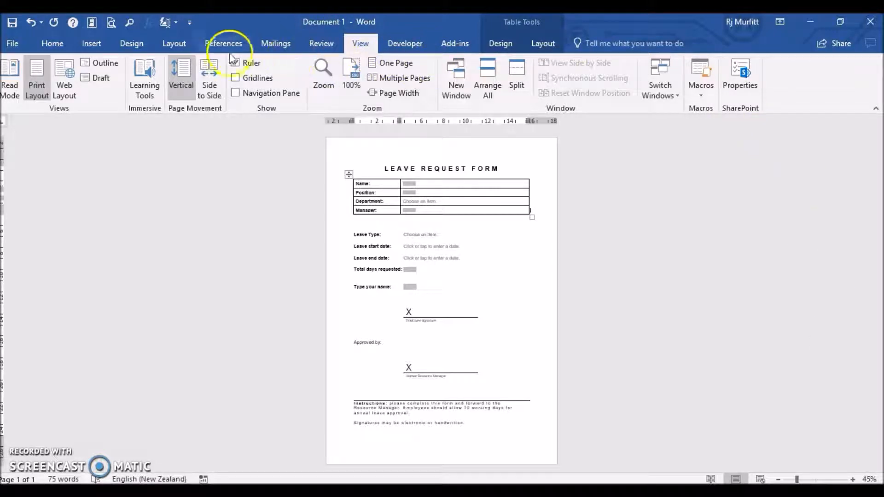
- Protect the form without a password, limiting formatting to a selection of styles and editing to filling in forms
{"action": "left_click", "coordinate": [404, 43]}
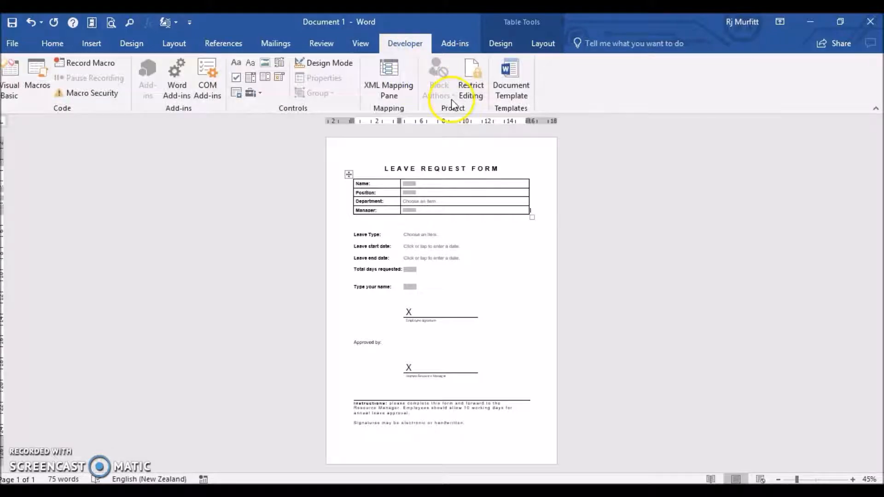
{"action": "left_click", "coordinate": [470, 99]}
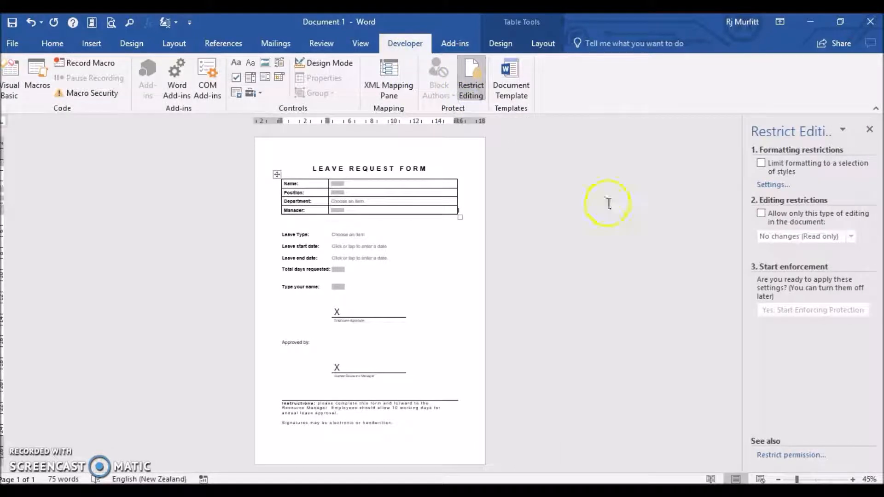
{"action": "left_click", "coordinate": [760, 164]}
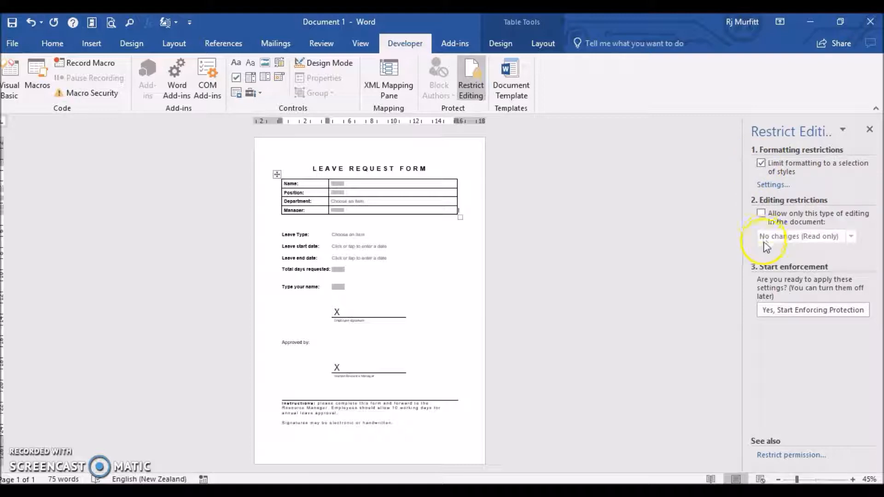
{"action": "left_click", "coordinate": [761, 214]}
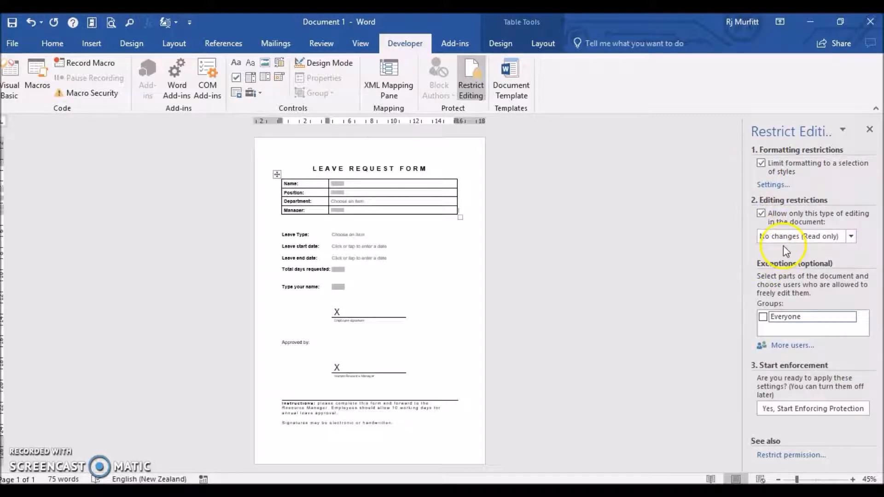
{"action": "left_click", "coordinate": [851, 236]}
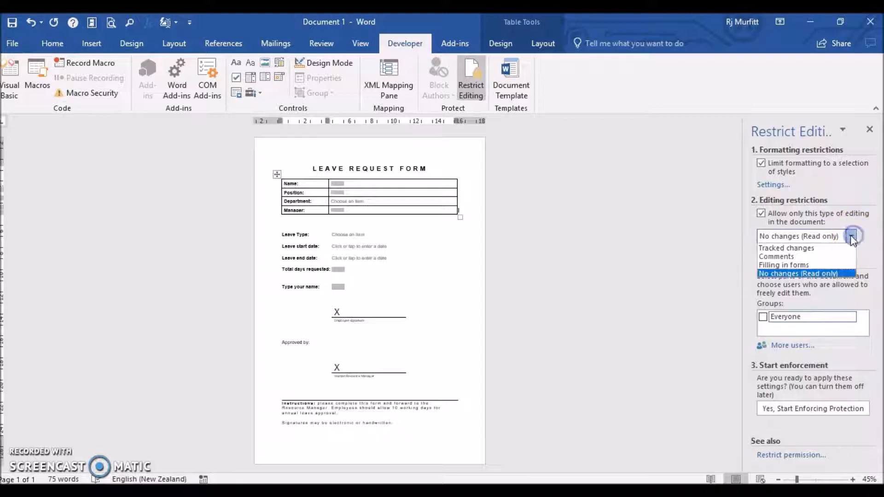
{"action": "left_click", "coordinate": [816, 263]}
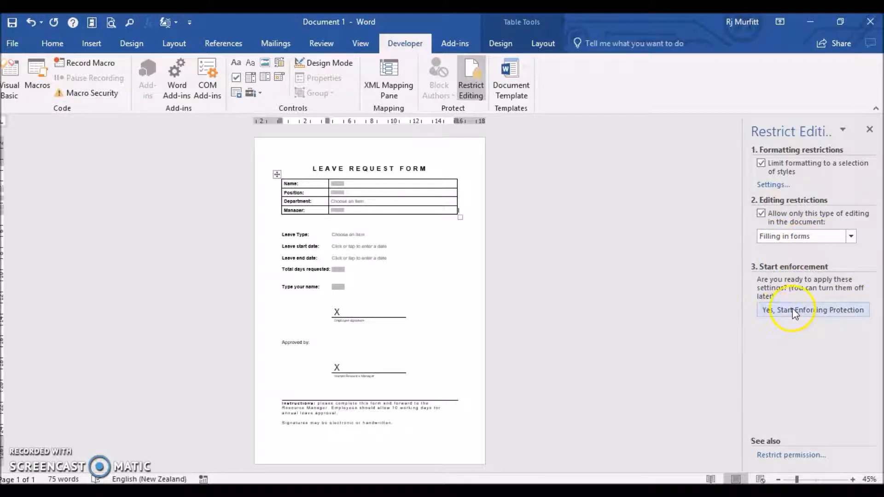
{"action": "left_click", "coordinate": [814, 313]}
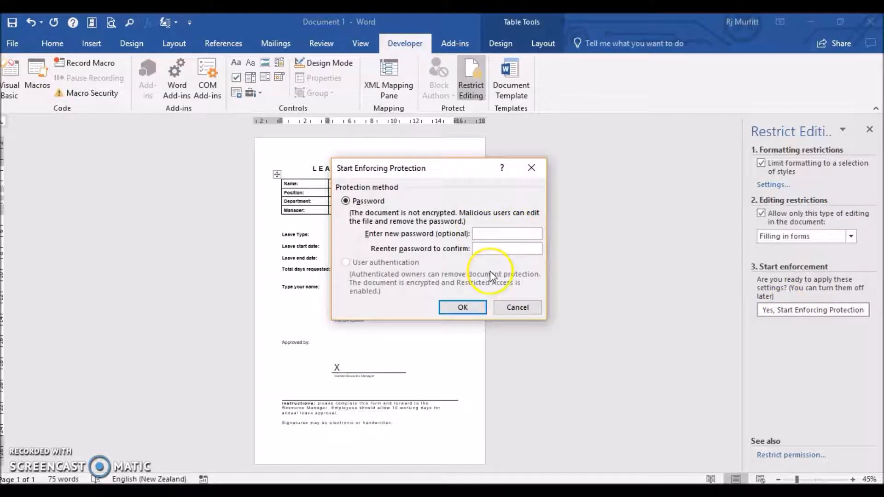
{"action": "left_click", "coordinate": [463, 307]}
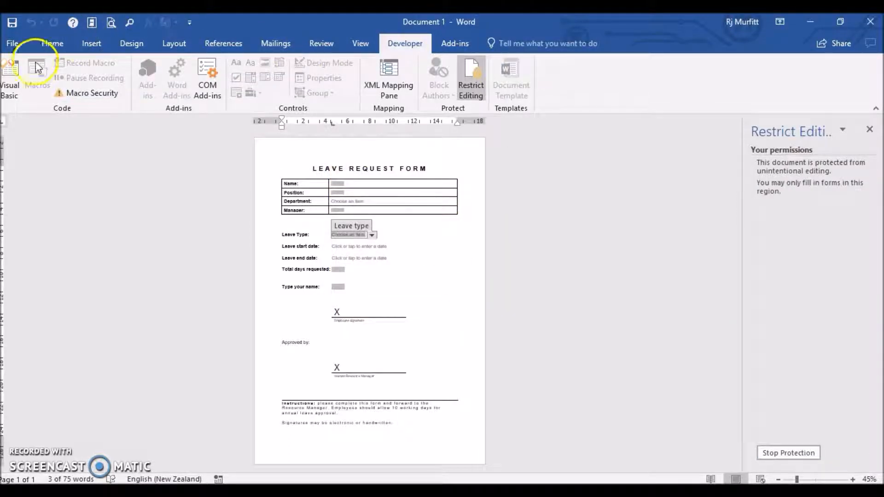
- Save the protected form to the Desktop as a Word Template named LeaveRequestTemplate
{"action": "left_click", "coordinate": [14, 45]}
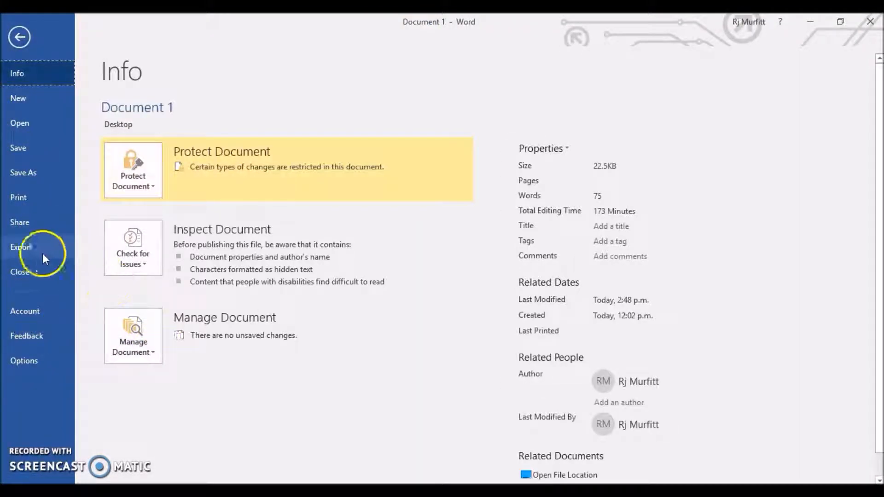
{"action": "left_click", "coordinate": [25, 173]}
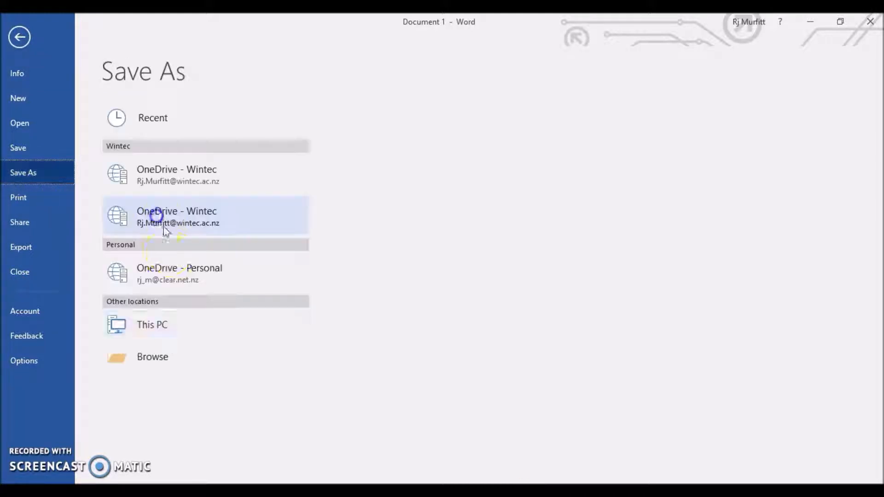
{"action": "left_click", "coordinate": [162, 323]}
{"action": "left_click", "coordinate": [148, 426]}
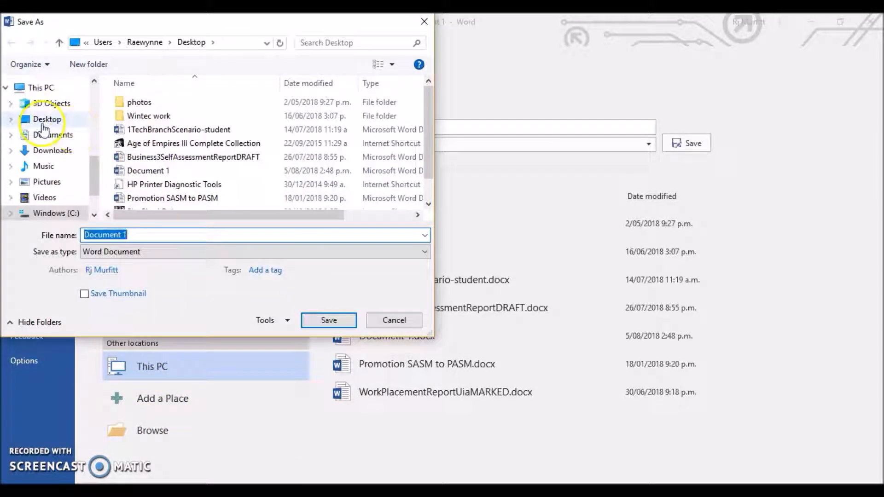
{"action": "left_click", "coordinate": [40, 118]}
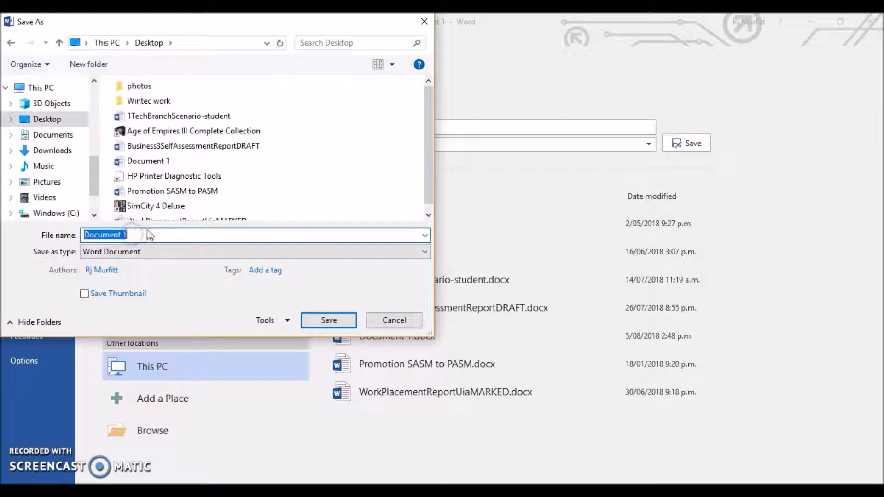
{"action": "type", "text": "LeaveRequestTemplate"}
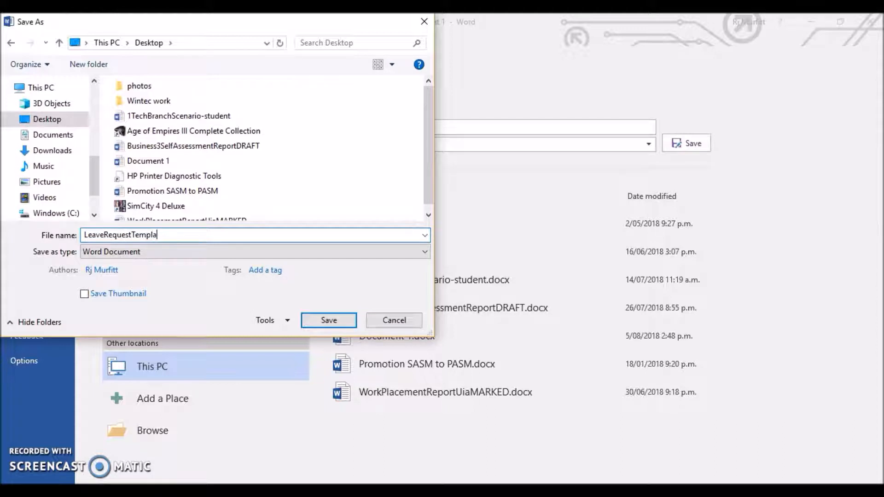
{"action": "left_click", "coordinate": [424, 255]}
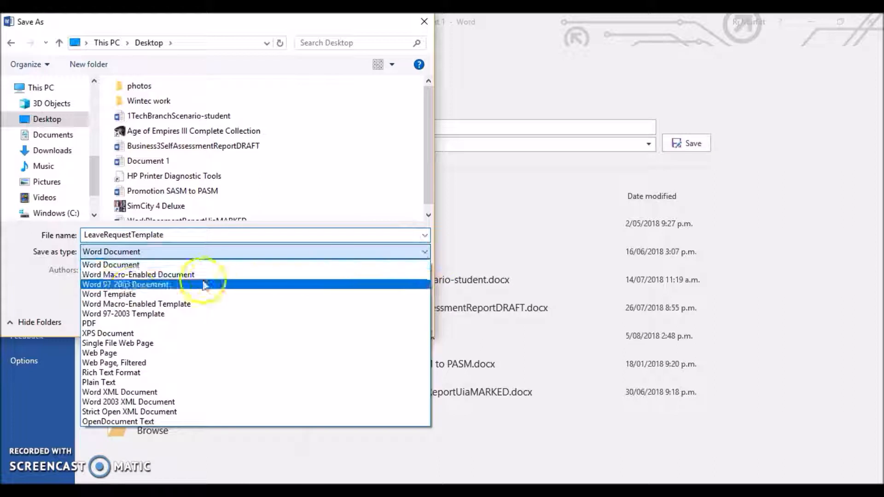
{"action": "left_click", "coordinate": [128, 297]}
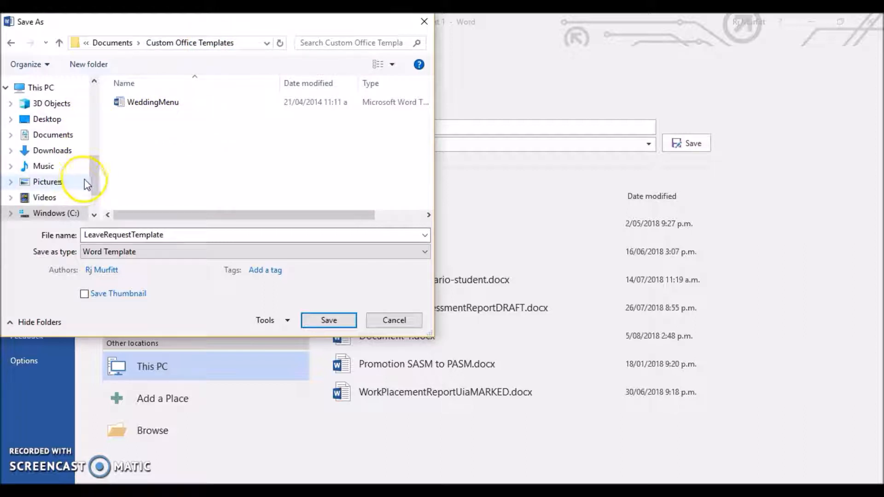
{"action": "left_click_drag", "start_coordinate": [93, 175], "coordinate": [98, 107]}
{"action": "left_click", "coordinate": [47, 109]}
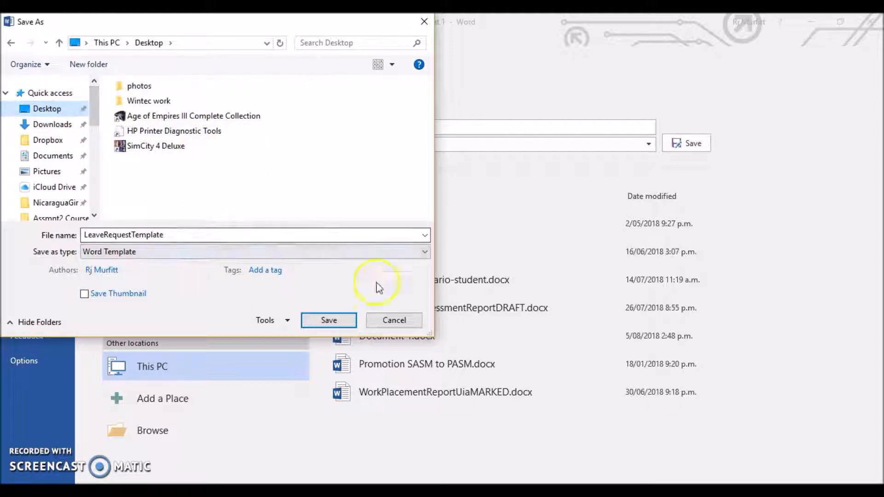
{"action": "left_click", "coordinate": [326, 319]}
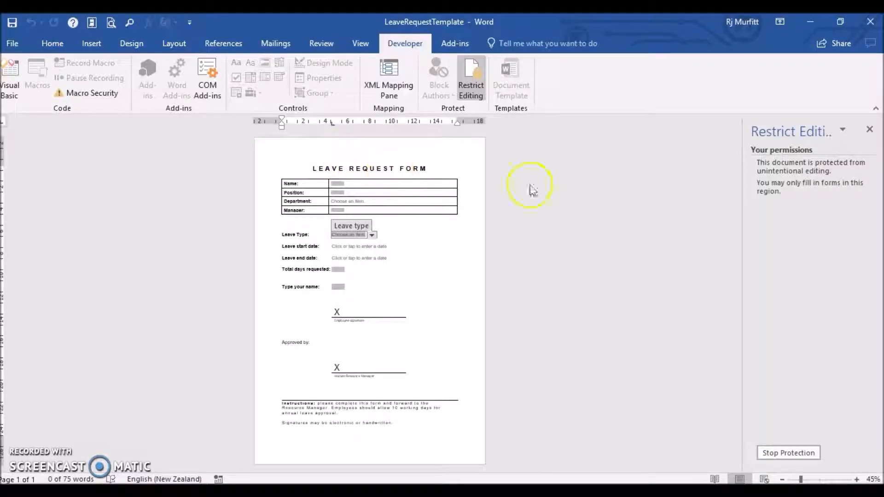
- Close the template, move its icon to an empty area of the desktop, and open a new document from it
{"action": "left_click", "coordinate": [871, 23]}
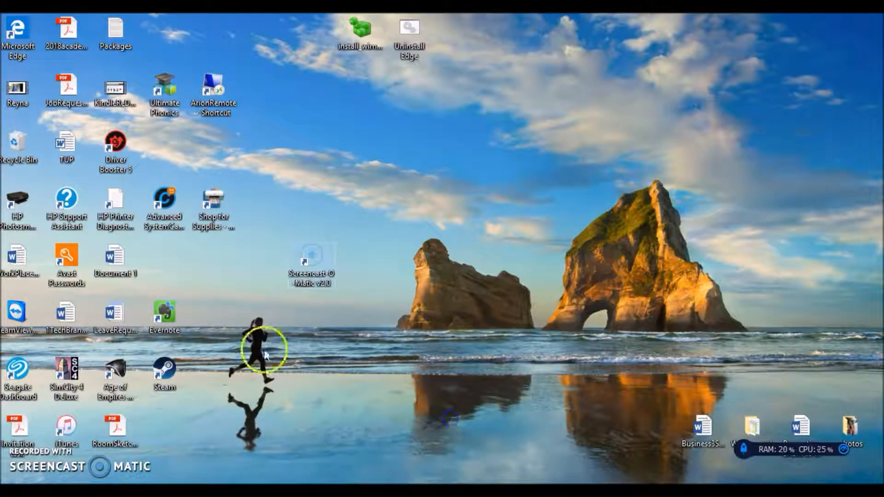
{"action": "left_click_drag", "start_coordinate": [117, 314], "coordinate": [475, 402]}
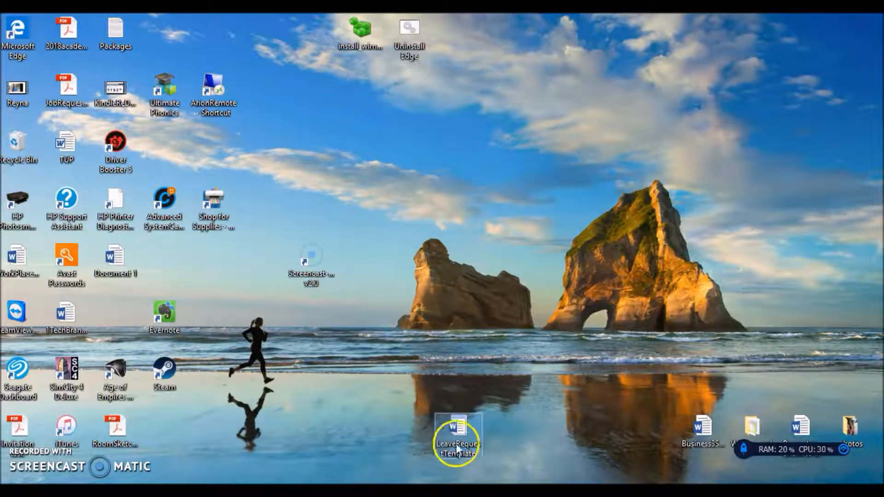
{"action": "double_click", "coordinate": [453, 430]}
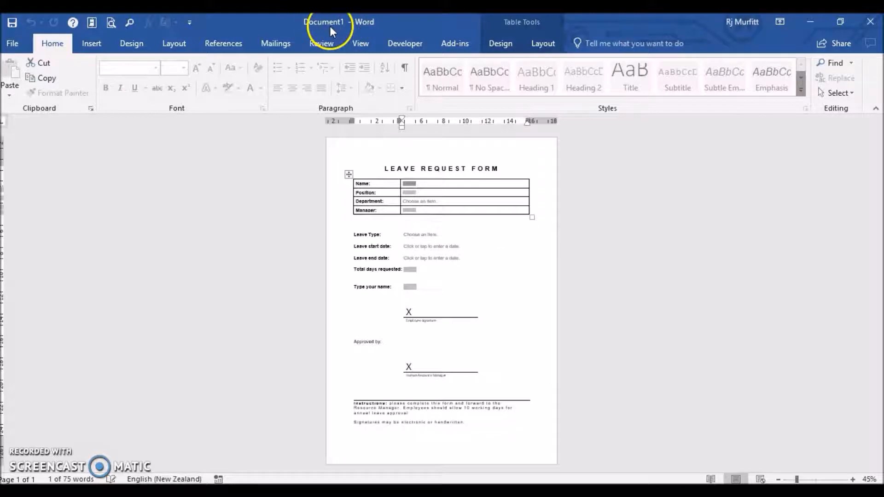
- Set the zoom to 100%, fill in the employee's name in the Name field, and enter Administrator as the Position
{"action": "left_click", "coordinate": [361, 45]}
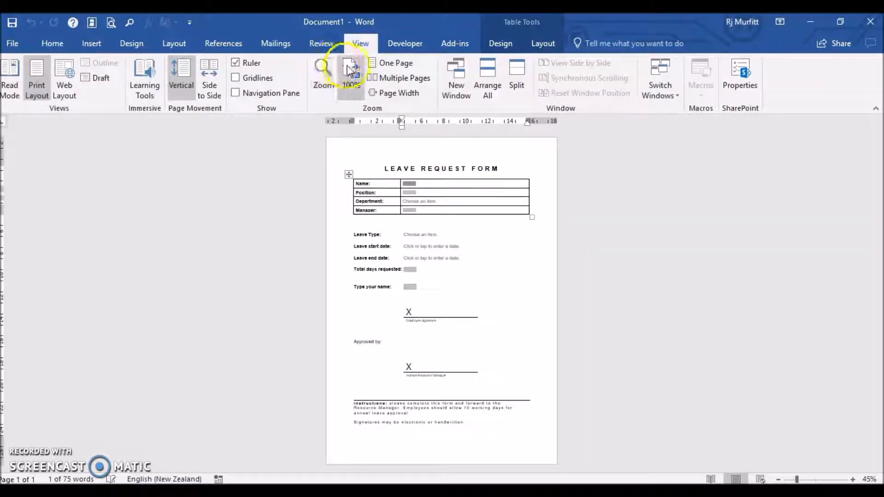
{"action": "left_click", "coordinate": [350, 70]}
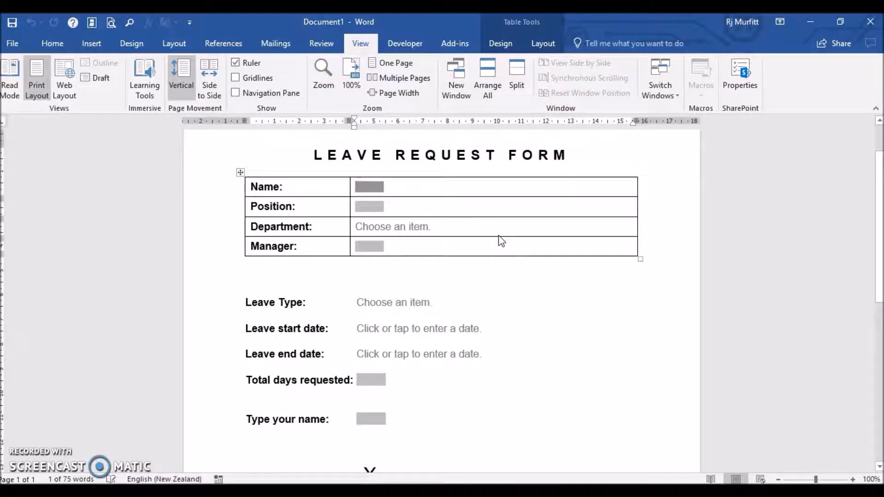
{"action": "type", "text": "Jo Smith"}
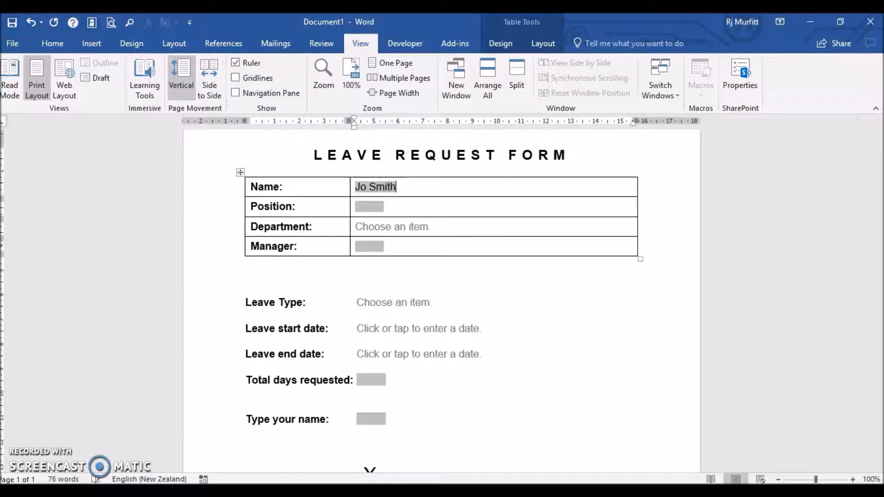
{"action": "key", "text": "Tab"}
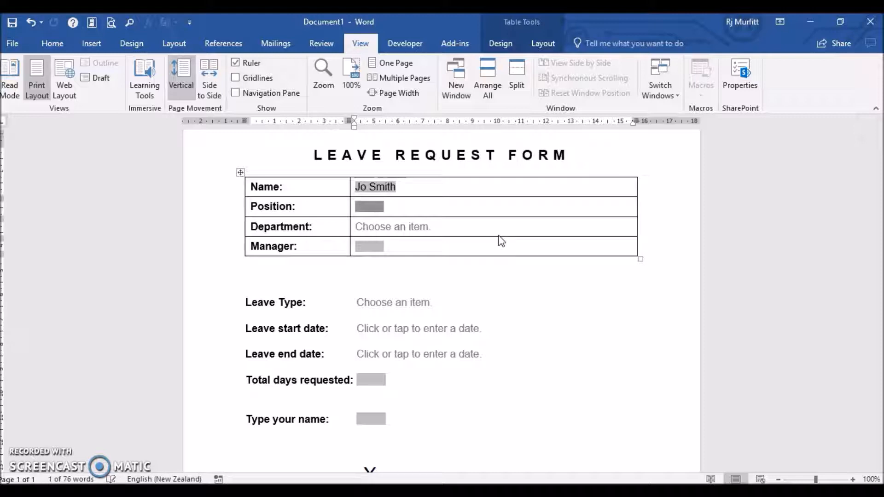
{"action": "type", "text": "Administrator"}
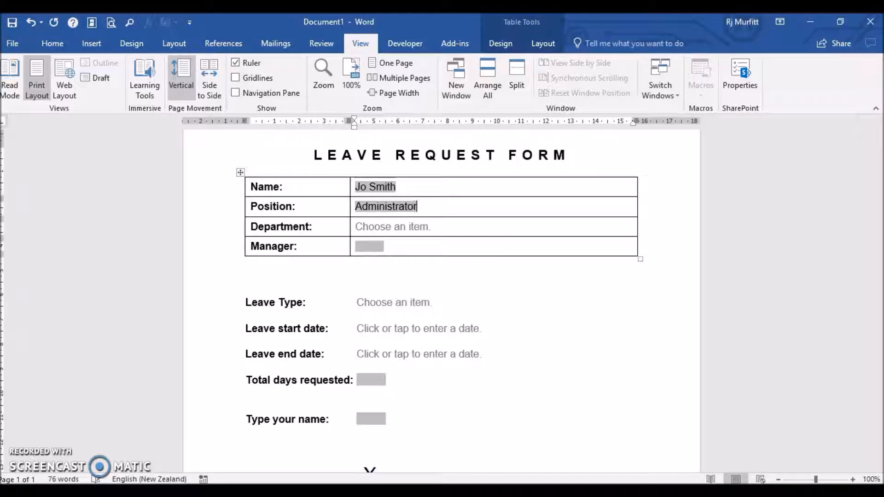
- Set the Leave Type to Annual
{"action": "left_click", "coordinate": [407, 302]}
{"action": "left_click", "coordinate": [440, 303]}
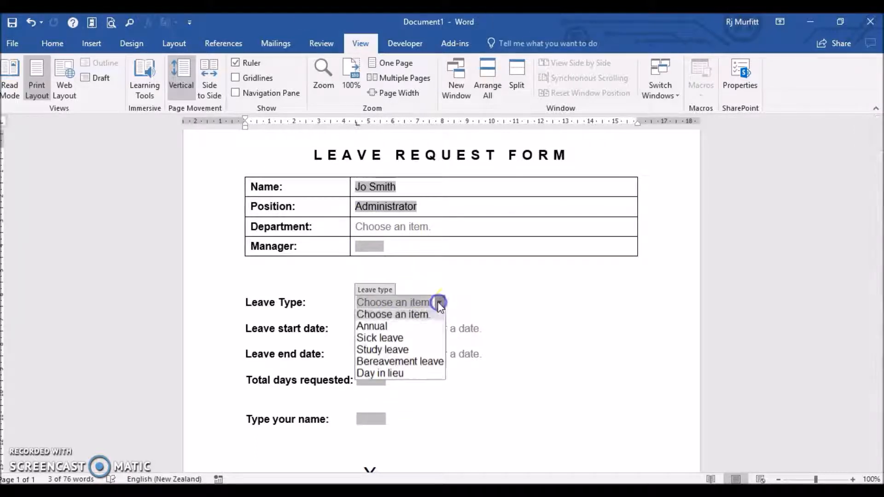
{"action": "left_click", "coordinate": [415, 329]}
- Open the calendar of the Leave start date field and close it without picking a date
{"action": "left_click", "coordinate": [478, 331]}
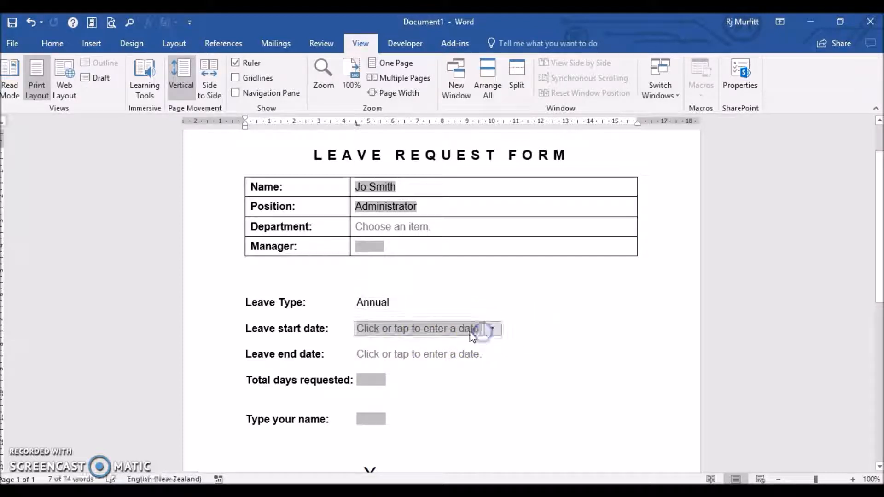
{"action": "left_click", "coordinate": [409, 335]}
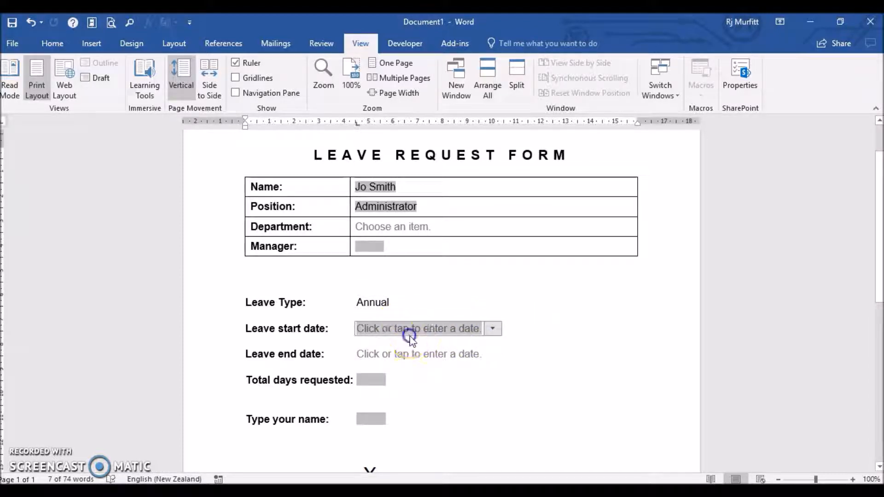
{"action": "left_click", "coordinate": [479, 330]}
{"action": "left_click", "coordinate": [493, 329]}
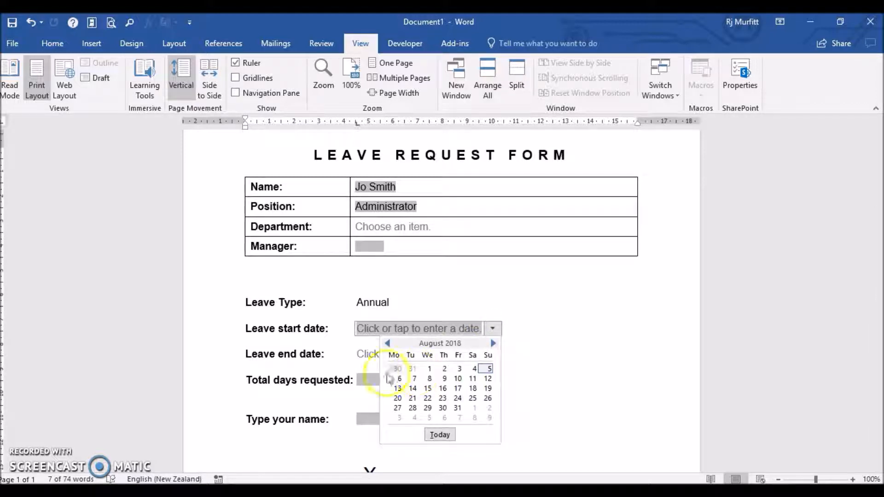
{"action": "left_click", "coordinate": [690, 370]}
- Enter 7 for Total days requested and go to the "Type your name:" field
{"action": "left_click", "coordinate": [375, 380]}
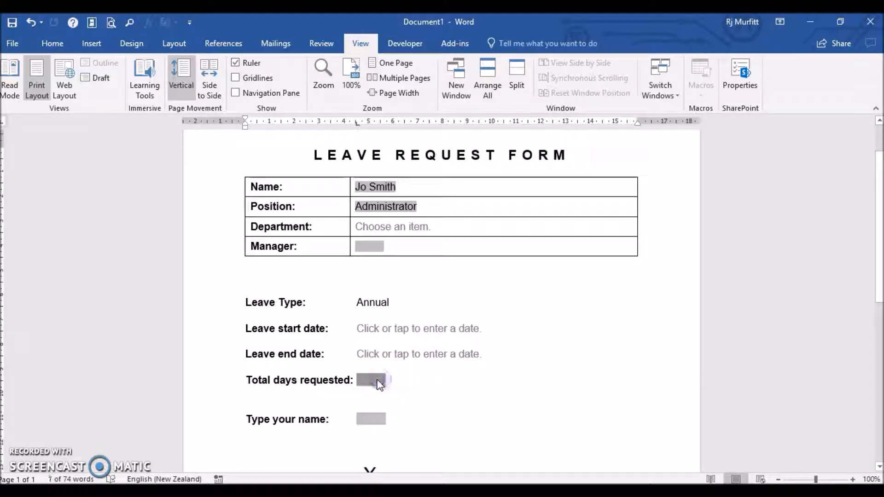
{"action": "type", "text": "7"}
{"action": "left_click", "coordinate": [371, 418]}
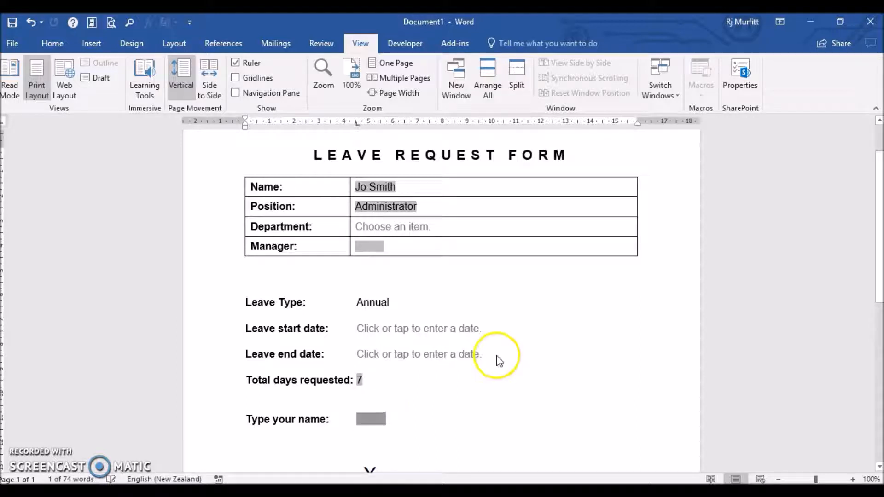
- Retype the employee's name in the Name field over the existing entry and move on to the Position field
{"action": "scroll", "coordinate": [499, 361], "scroll_direction": "down", "scroll_amount": 10}
{"action": "scroll", "coordinate": [491, 357], "scroll_direction": "down", "scroll_amount": 1}
{"action": "scroll", "coordinate": [491, 354], "scroll_direction": "up", "scroll_amount": 10}
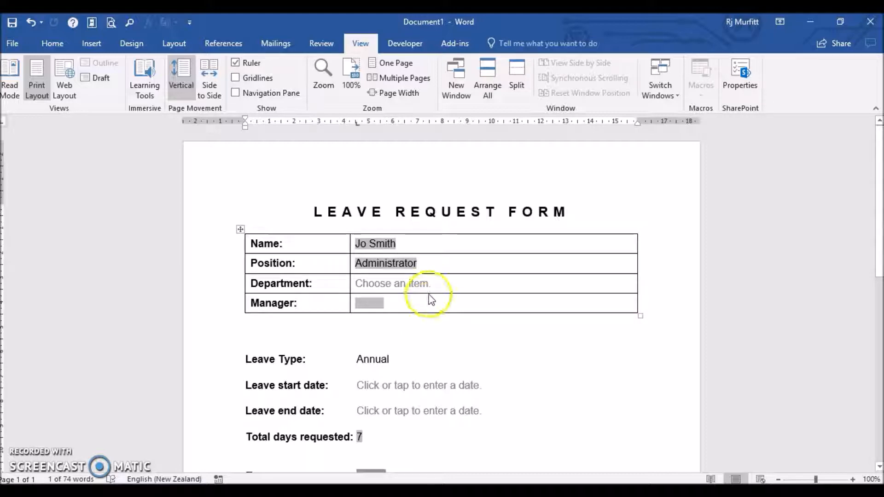
{"action": "left_click", "coordinate": [369, 243]}
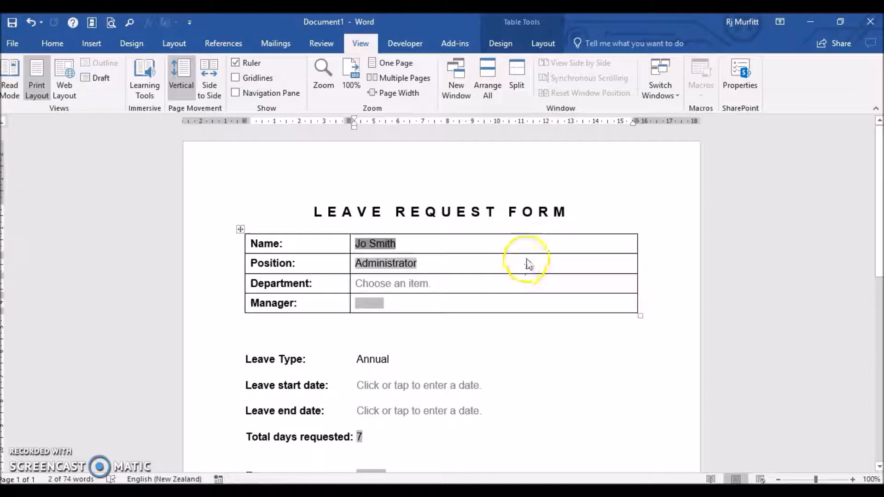
{"action": "type", "text": "Jo"}
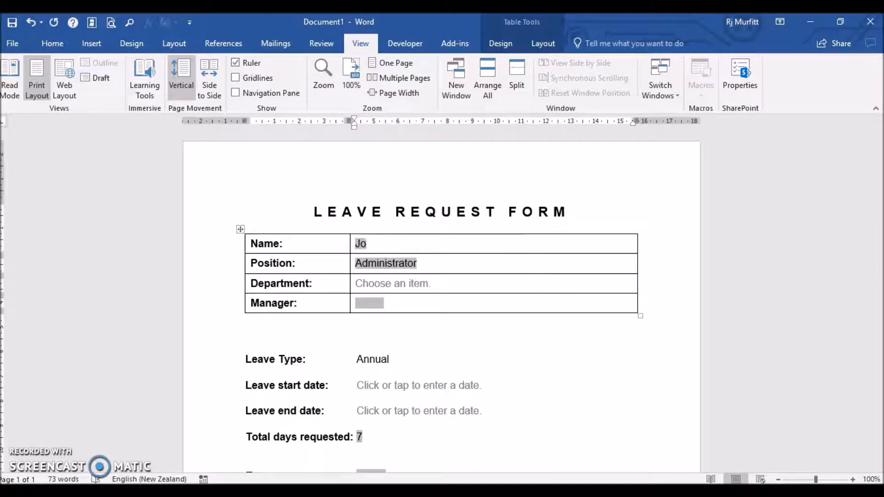
{"action": "left_click", "coordinate": [526, 259]}
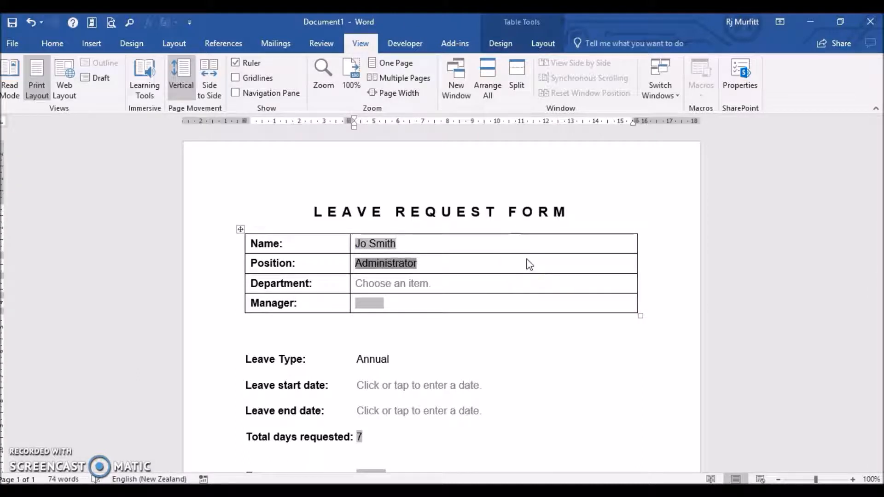
- Try to place the cursor in the form's fixed labels from Name to Total days requested, and review the form down to the instructions
{"action": "left_click", "coordinate": [276, 243]}
{"action": "left_click", "coordinate": [261, 266]}
{"action": "left_click", "coordinate": [270, 281]}
{"action": "left_click", "coordinate": [269, 302]}
{"action": "left_click", "coordinate": [259, 389]}
{"action": "left_click", "coordinate": [258, 411]}
{"action": "left_click", "coordinate": [262, 436]}
{"action": "scroll", "coordinate": [257, 350], "scroll_direction": "down", "scroll_amount": 2}
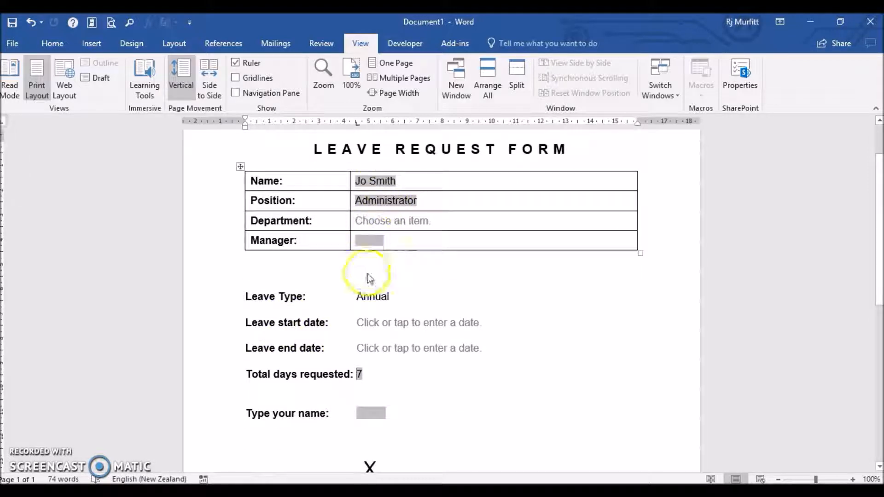
{"action": "scroll", "coordinate": [399, 368], "scroll_direction": "down", "scroll_amount": 8}
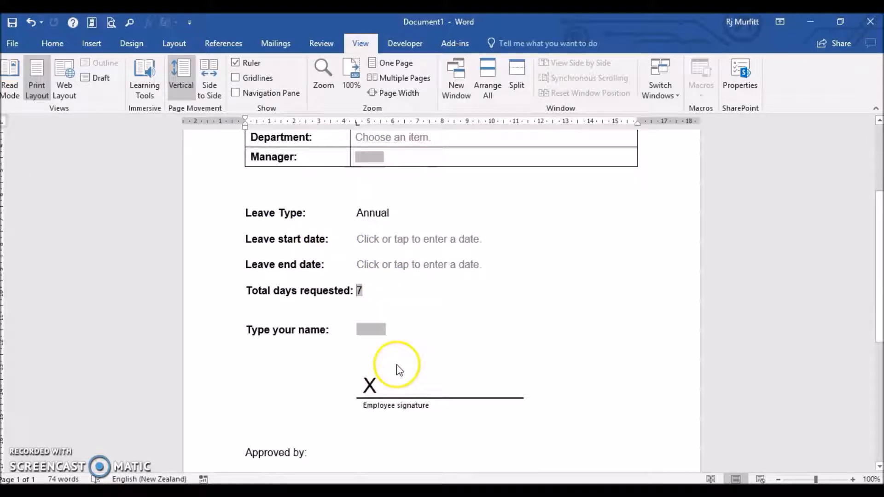
{"action": "scroll", "coordinate": [341, 363], "scroll_direction": "down", "scroll_amount": 3}
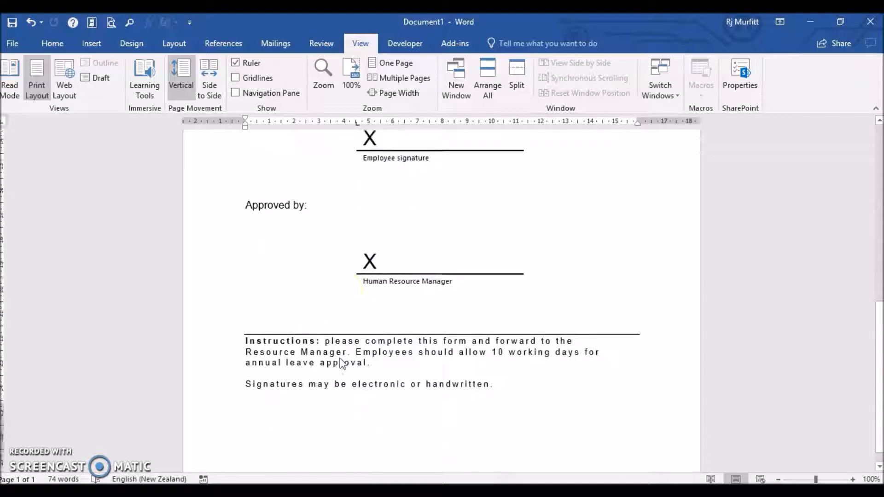
{"action": "scroll", "coordinate": [341, 349], "scroll_direction": "up", "scroll_amount": 13}
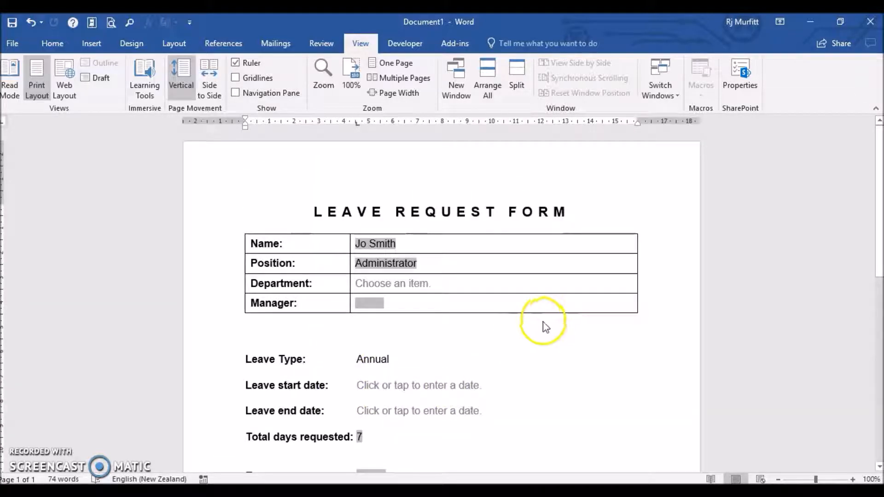